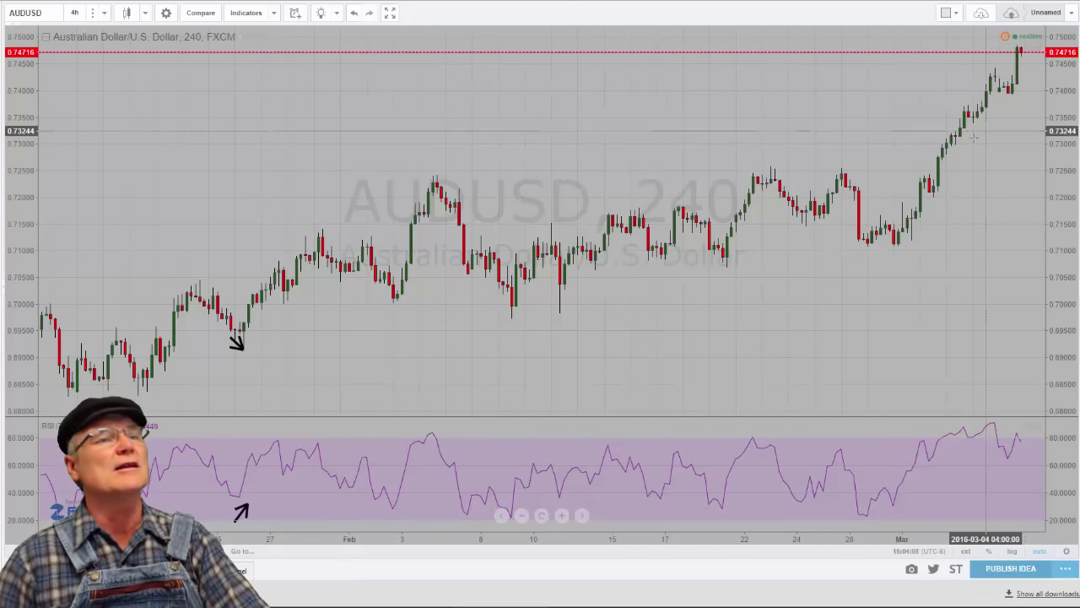
Draw one arrow across the RSI peaks of 4 and 7 March 2016 and another across the matching AUDUSD price highs.
{"action": "scroll", "coordinate": [985, 131], "scroll_direction": "up", "scroll_amount": 5}
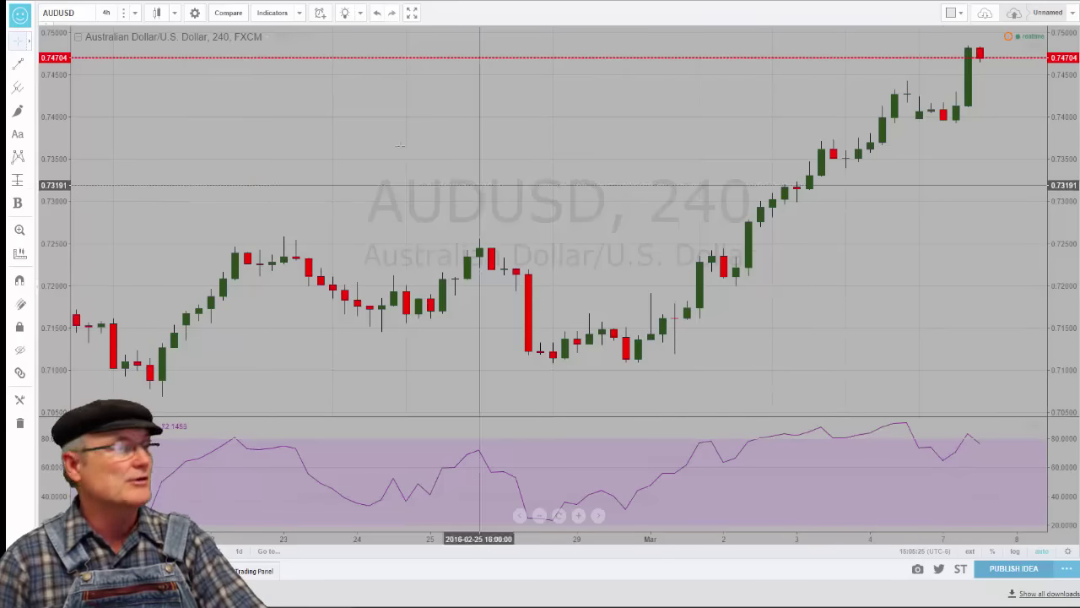
{"action": "left_click", "coordinate": [19, 63]}
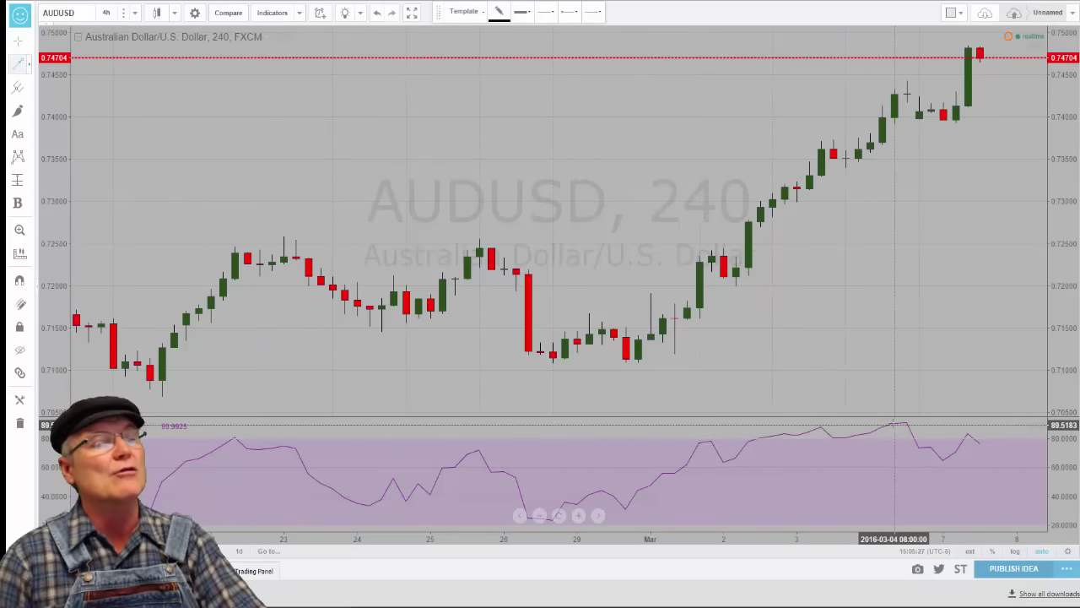
{"action": "left_click_drag", "start_coordinate": [906, 419], "coordinate": [976, 433]}
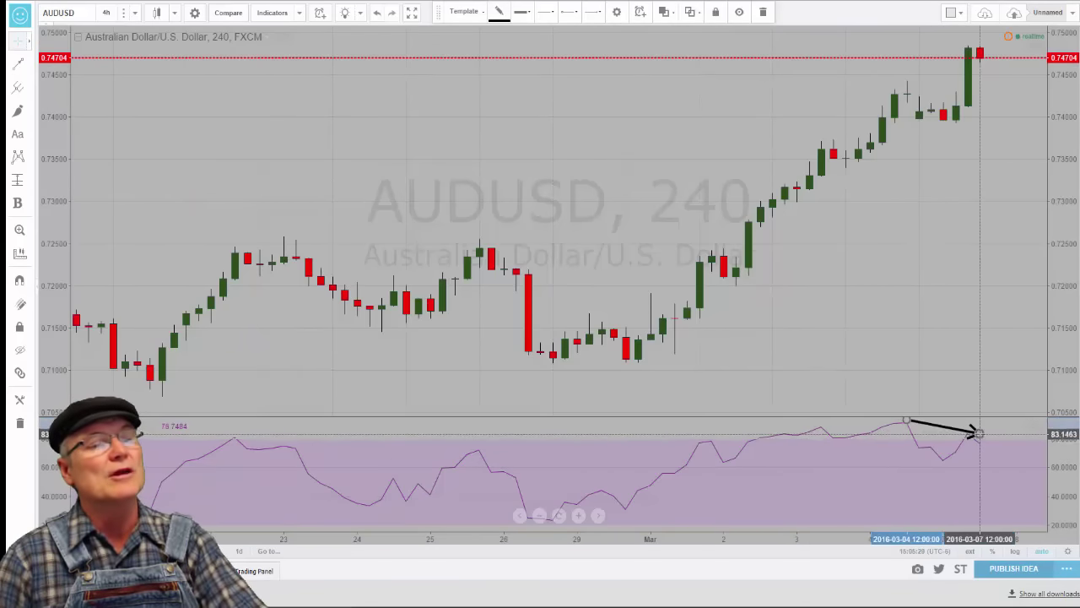
{"action": "left_click", "coordinate": [18, 66]}
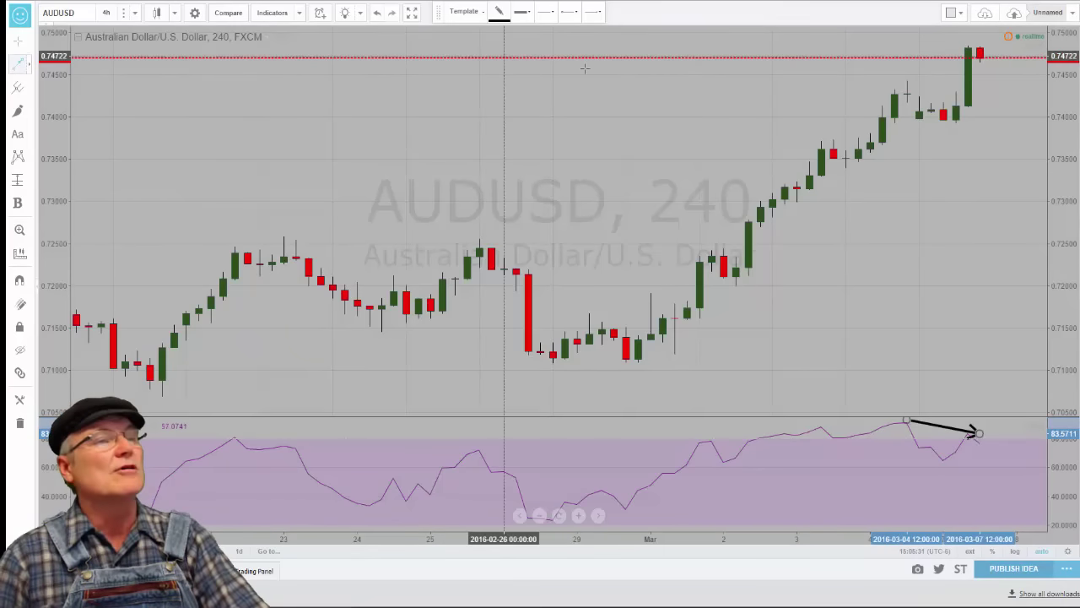
{"action": "left_click", "coordinate": [907, 82]}
{"action": "left_click", "coordinate": [978, 39]}
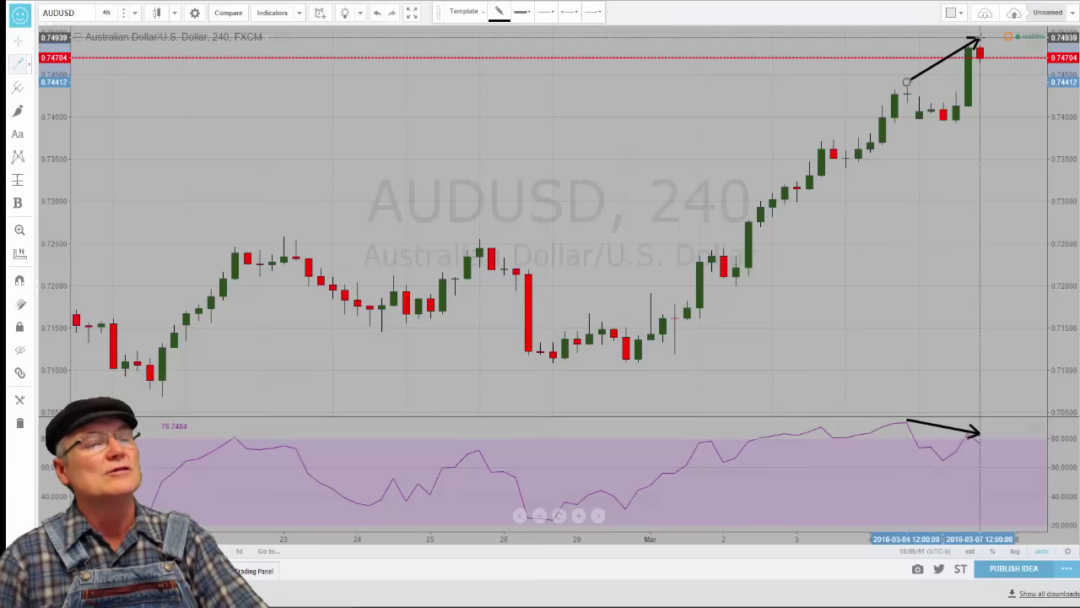
{"action": "left_click", "coordinate": [832, 321]}
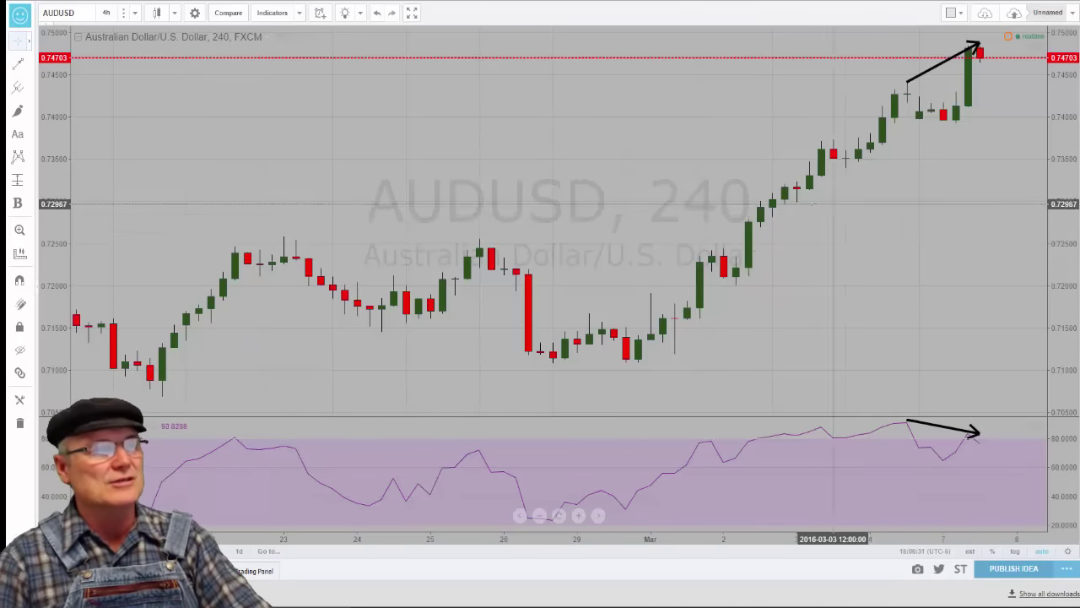
Draw a nearly level arrow beneath the AUDUSD double bottom from 15 to 20 January 2016, at about 0.6826.
{"action": "scroll", "coordinate": [690, 216], "scroll_direction": "down", "scroll_amount": 4}
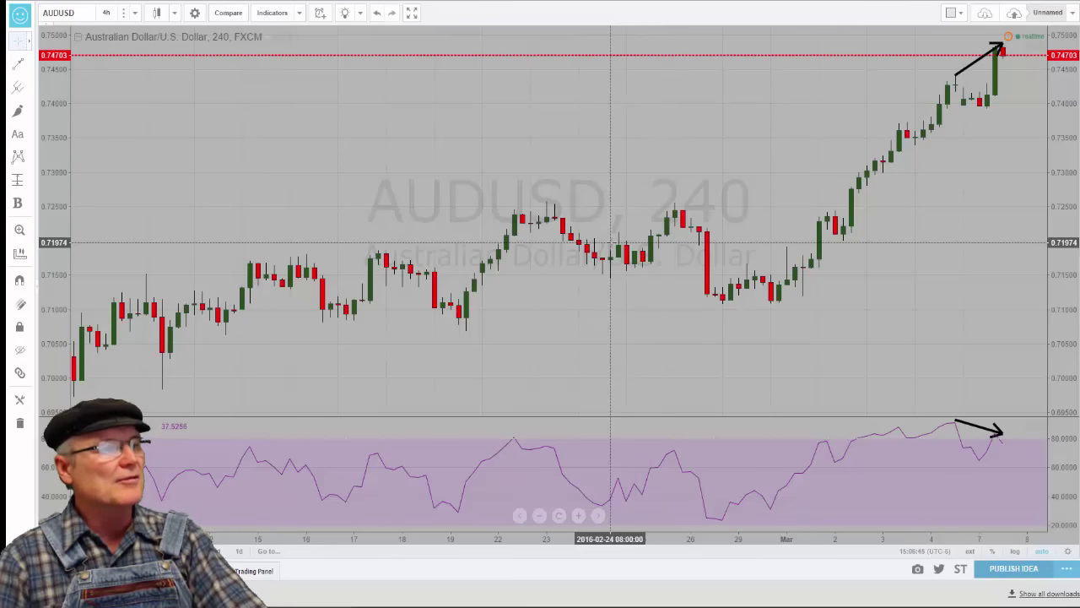
{"action": "scroll", "coordinate": [610, 243], "scroll_direction": "down", "scroll_amount": 2}
{"action": "scroll", "coordinate": [610, 243], "scroll_direction": "down", "scroll_amount": 3}
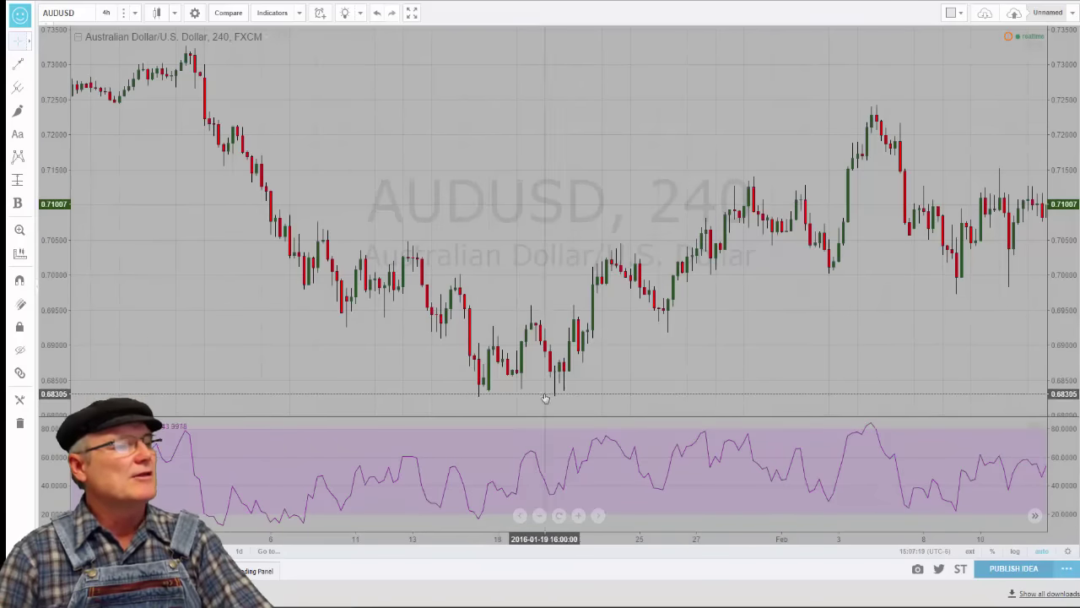
{"action": "left_click", "coordinate": [18, 64]}
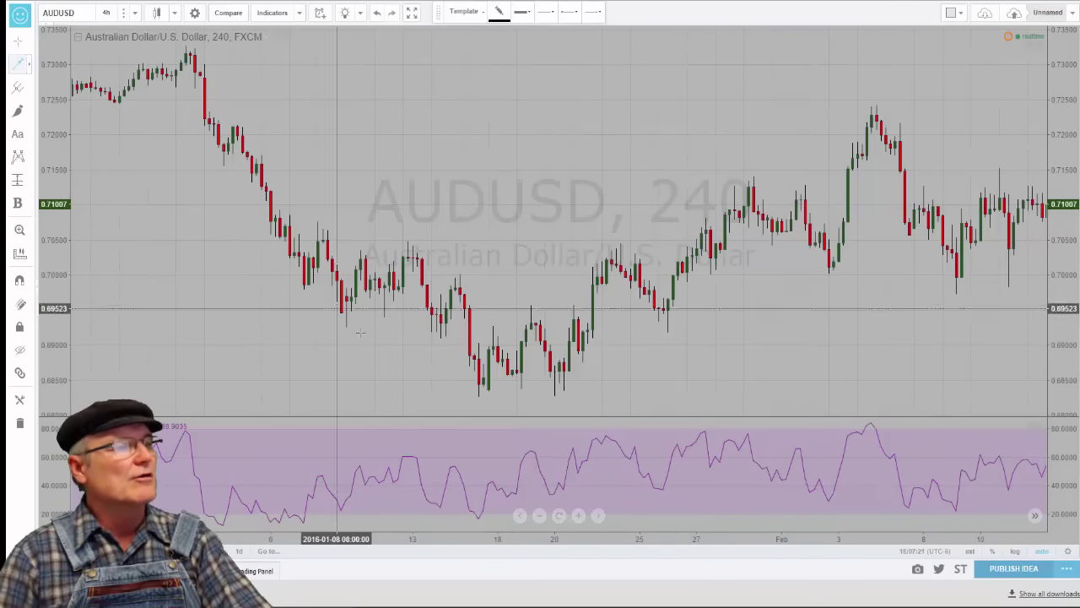
{"action": "left_click", "coordinate": [478, 395]}
{"action": "left_click", "coordinate": [577, 395]}
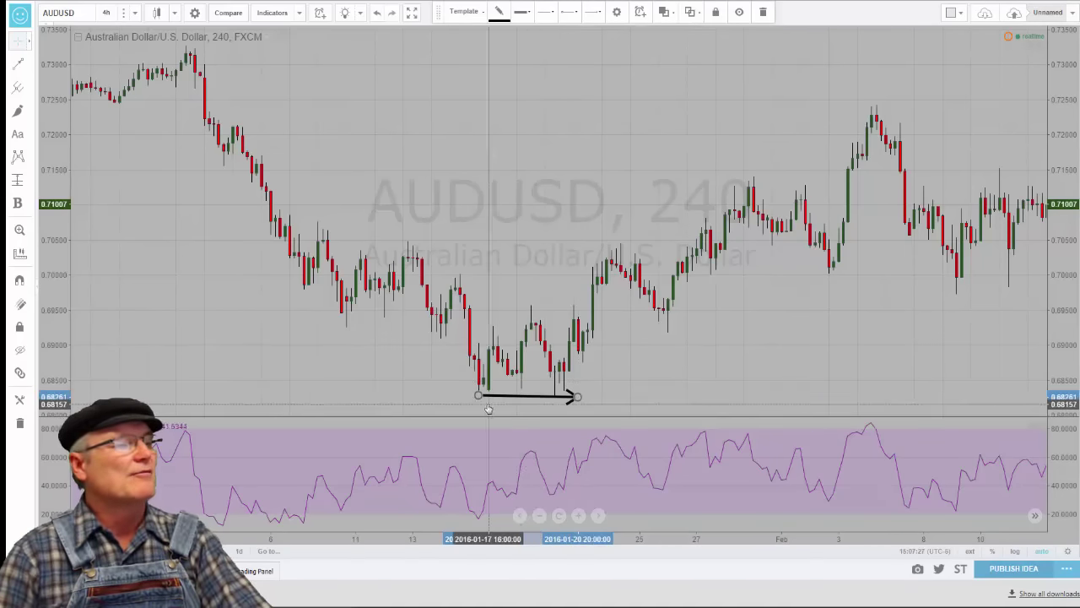
Draw an upward arrow under the RSI lows from 15 to 20 January 2016, from about 16.6 to 37.6.
{"action": "left_click", "coordinate": [20, 64]}
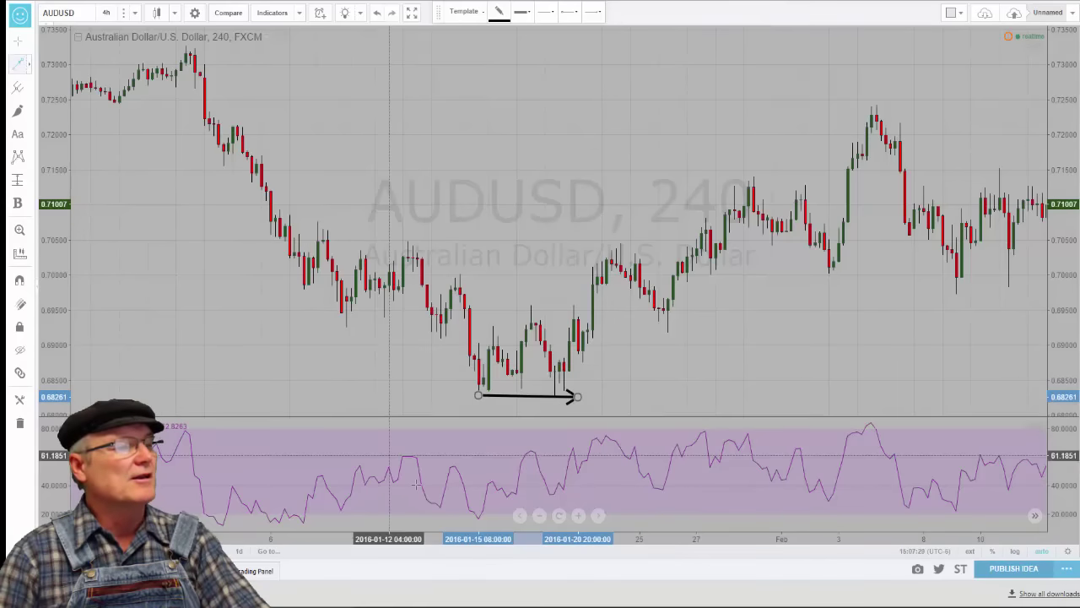
{"action": "left_click", "coordinate": [478, 517]}
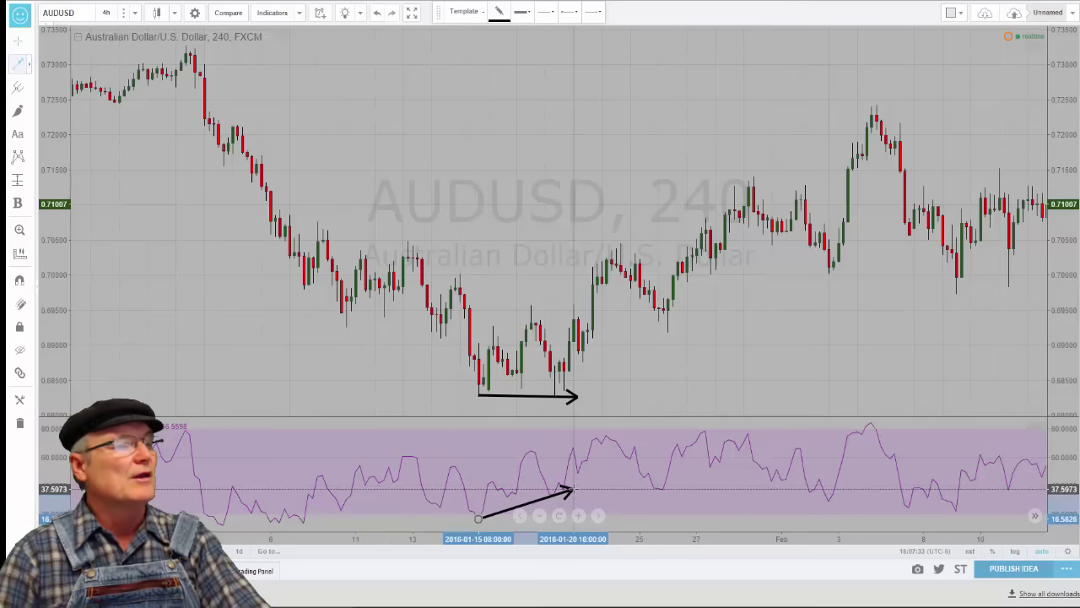
{"action": "left_click", "coordinate": [572, 489]}
{"action": "left_click", "coordinate": [654, 368]}
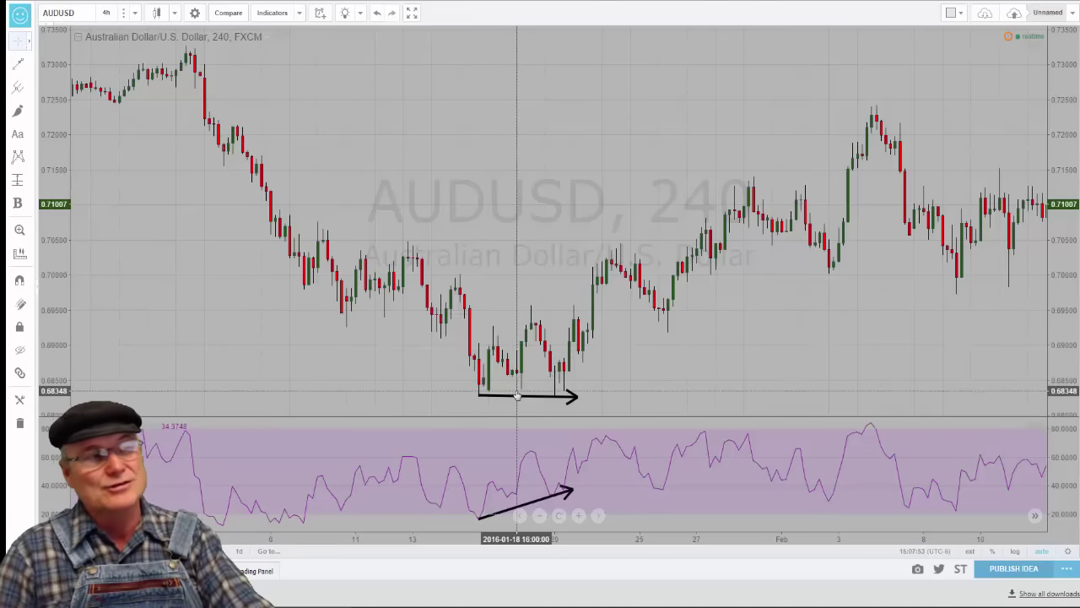
Draw a downward arrow under the price lows from 30 March to 2 April 2015 and an upward arrow under the corresponding RSI lows.
{"action": "scroll", "coordinate": [601, 386], "scroll_direction": "right", "scroll_amount": 5}
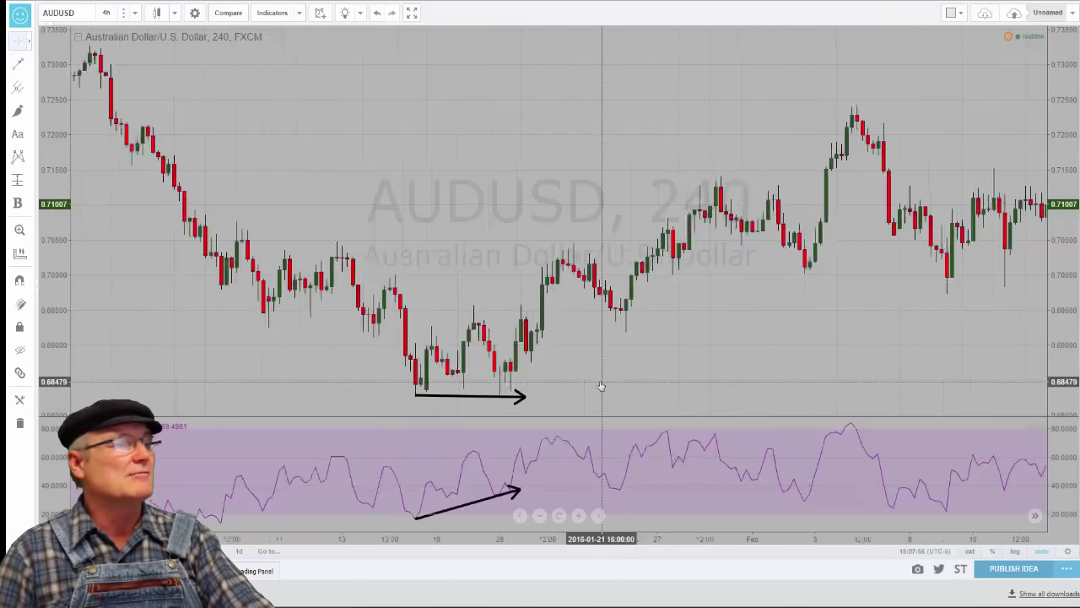
{"action": "scroll", "coordinate": [601, 386], "scroll_direction": "left", "scroll_amount": 15}
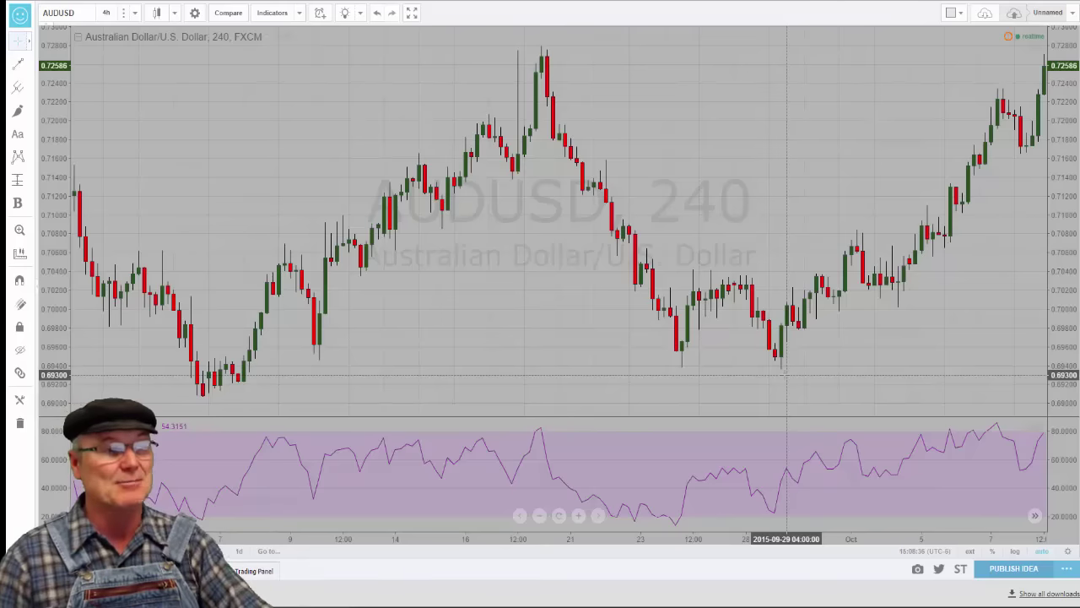
{"action": "scroll", "coordinate": [760, 405], "scroll_direction": "up", "scroll_amount": 1}
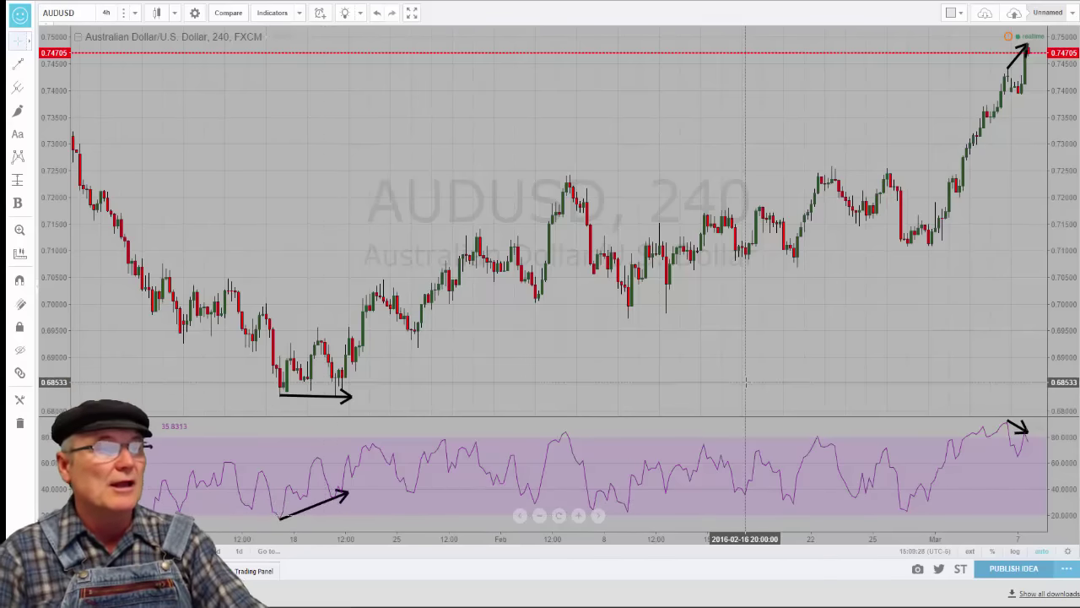
{"action": "left_click_drag", "start_coordinate": [746, 382], "coordinate": [616, 380]}
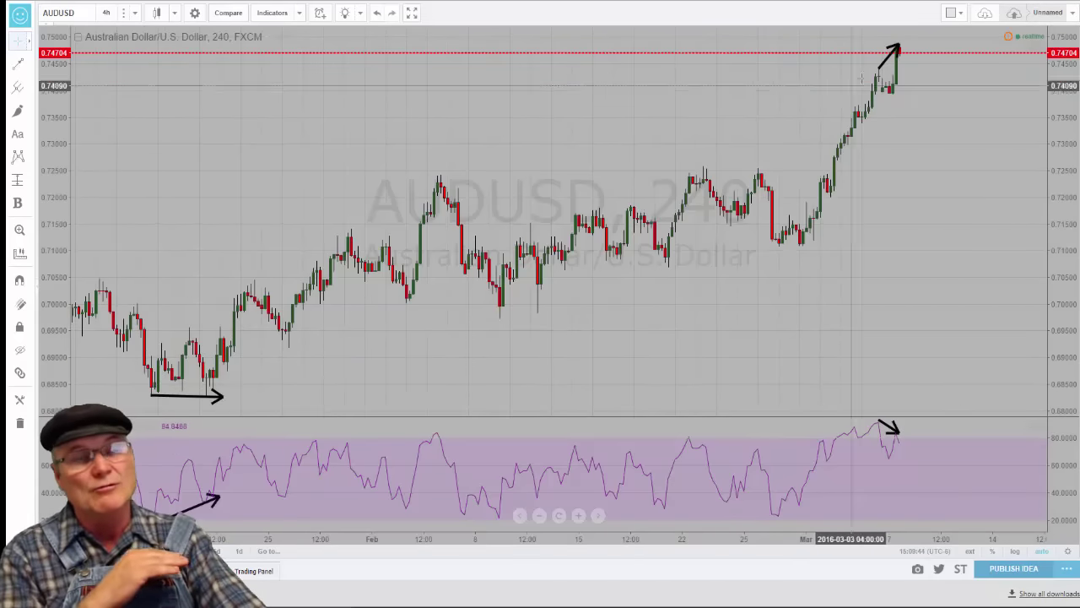
{"action": "left_click_drag", "start_coordinate": [688, 311], "coordinate": [698, 310]}
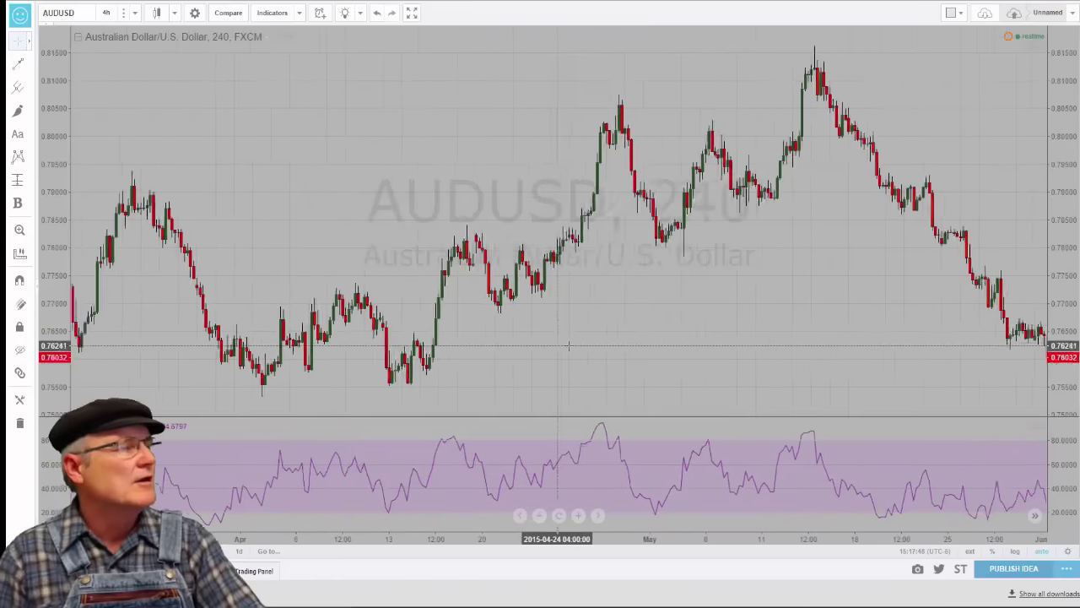
{"action": "left_click_drag", "start_coordinate": [603, 345], "coordinate": [643, 346]}
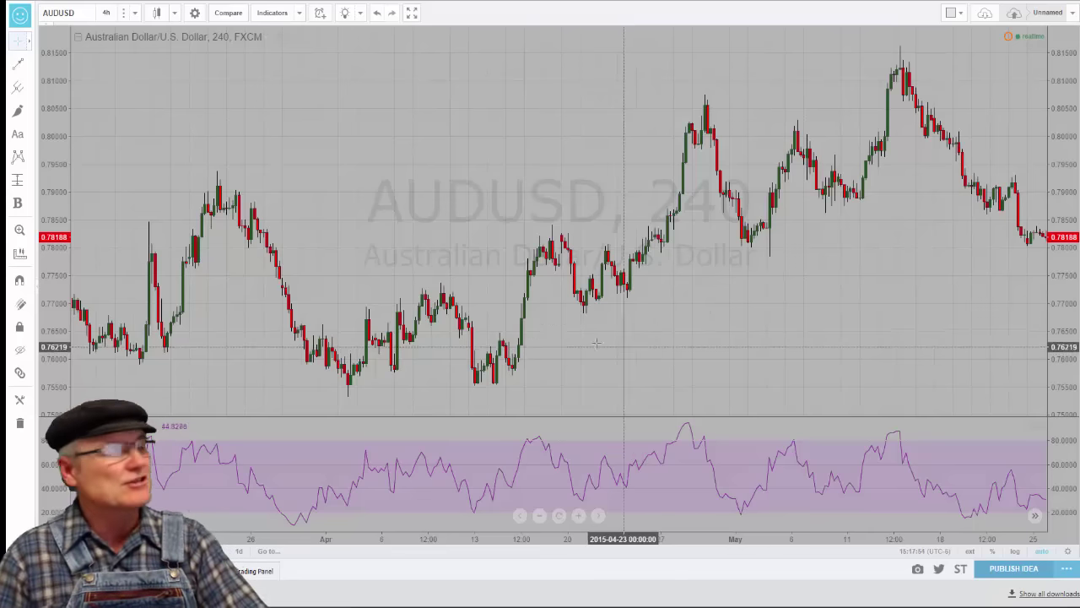
{"action": "left_click", "coordinate": [17, 64]}
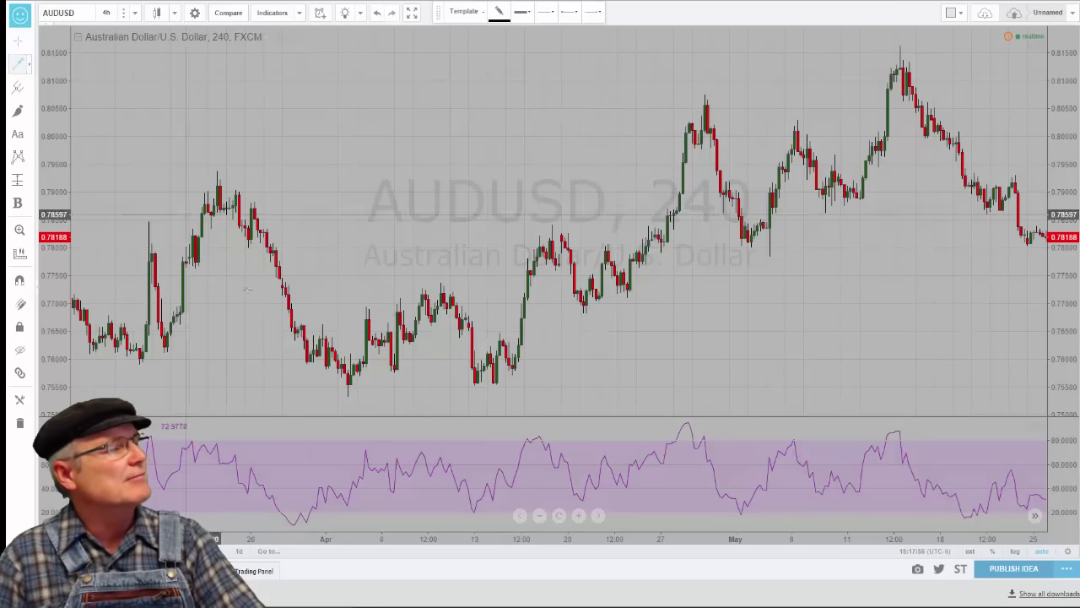
{"action": "left_click", "coordinate": [300, 363]}
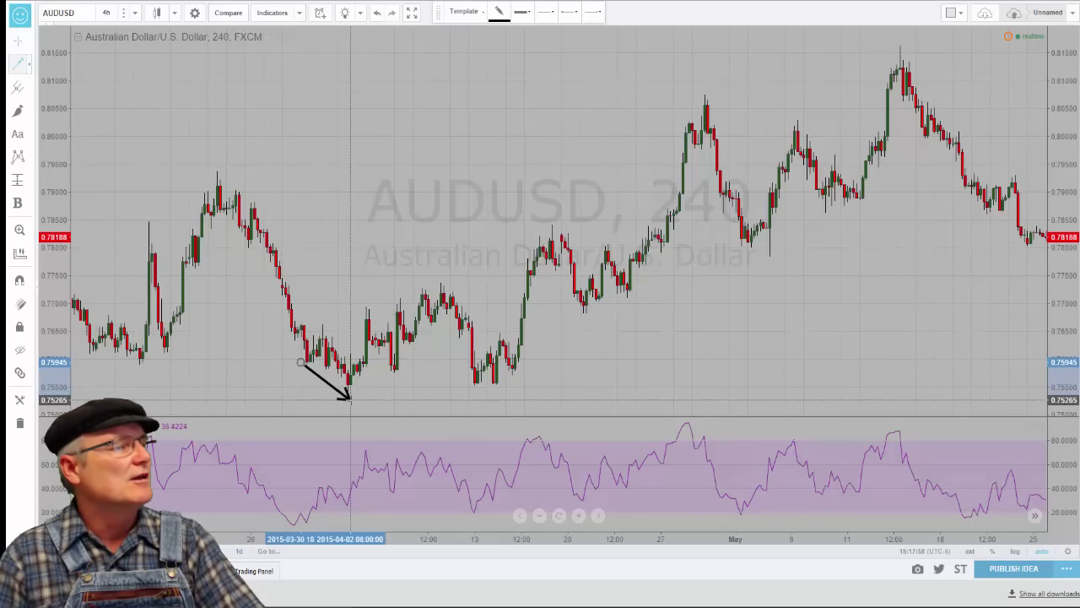
{"action": "left_click", "coordinate": [352, 399]}
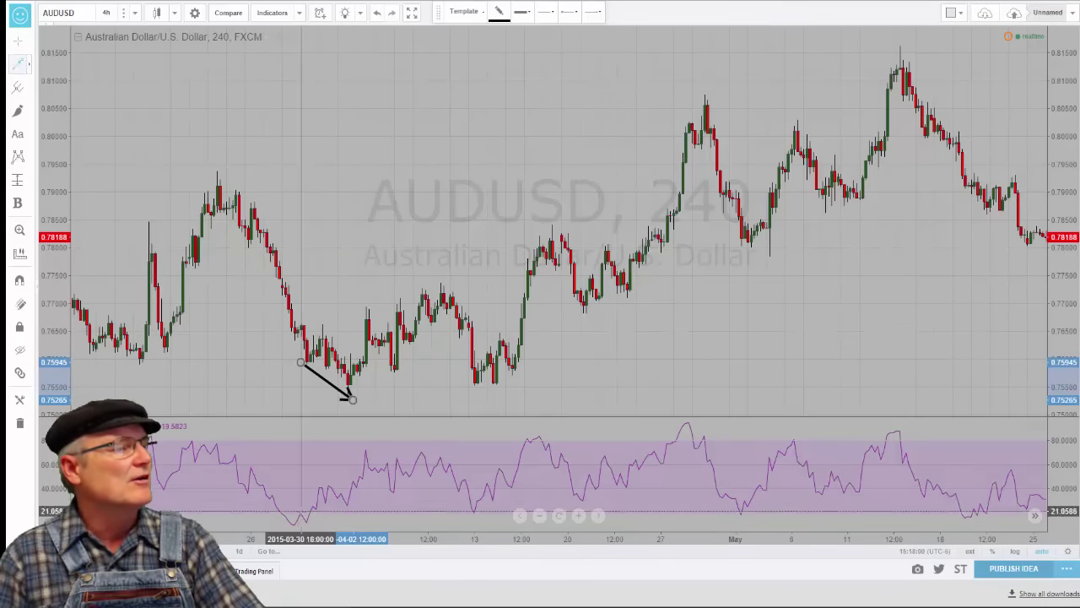
{"action": "left_click", "coordinate": [305, 525]}
{"action": "left_click", "coordinate": [351, 505]}
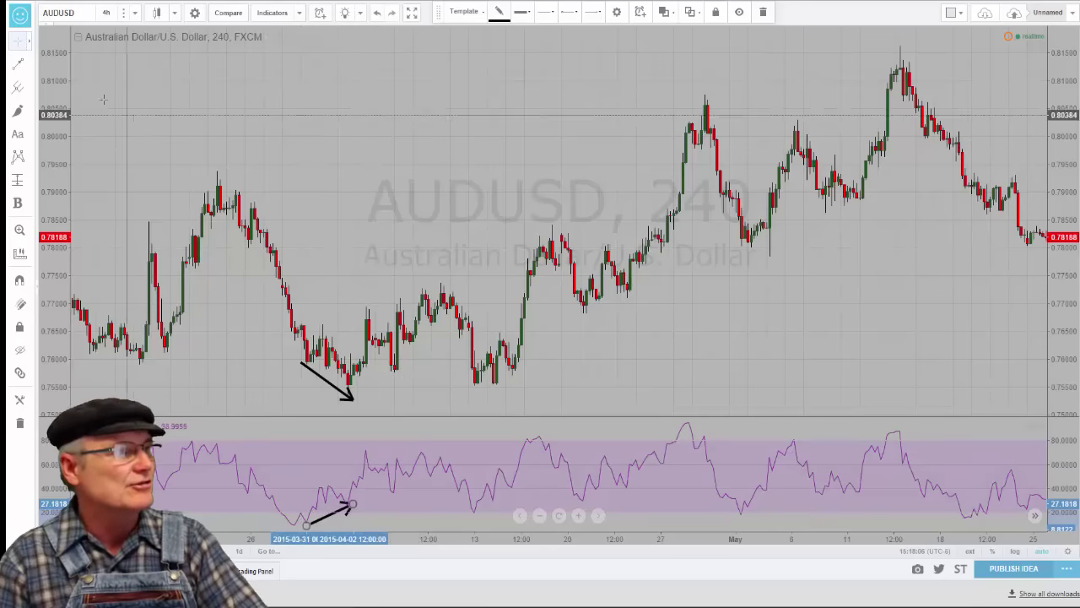
Draw a level arrow at 0.75528 under the mid-April 2015 price lows and an upward arrow under the corresponding RSI lows.
{"action": "left_click", "coordinate": [17, 64]}
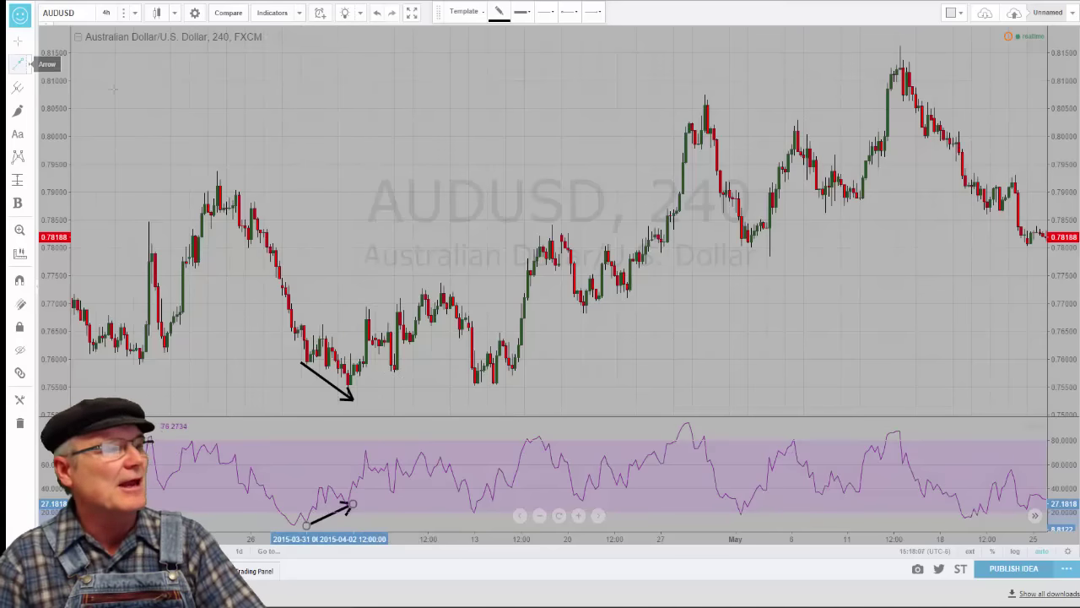
{"action": "left_click", "coordinate": [472, 386]}
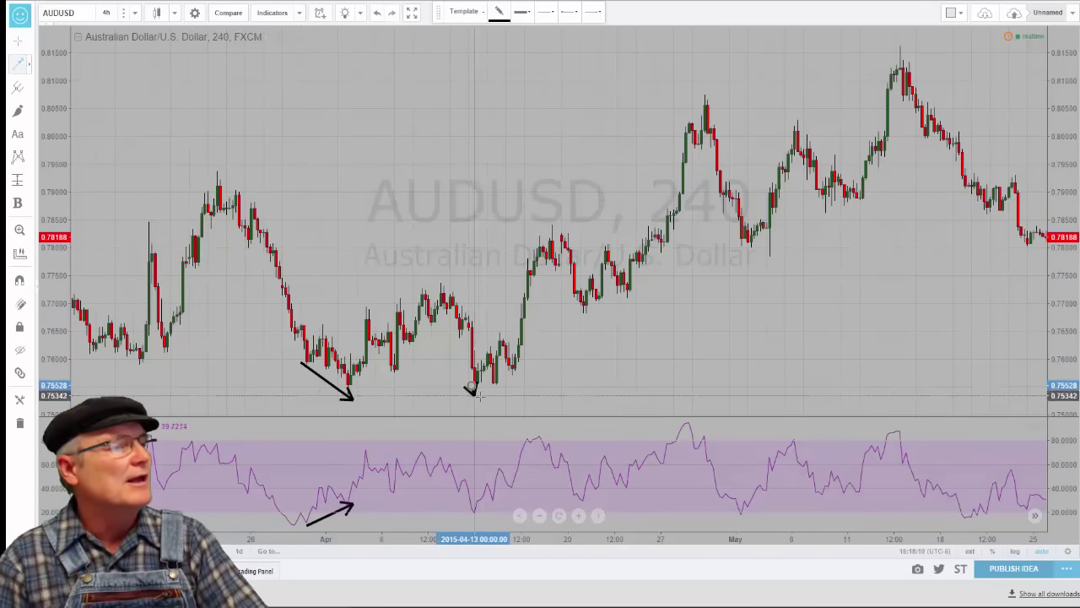
{"action": "left_click", "coordinate": [511, 382]}
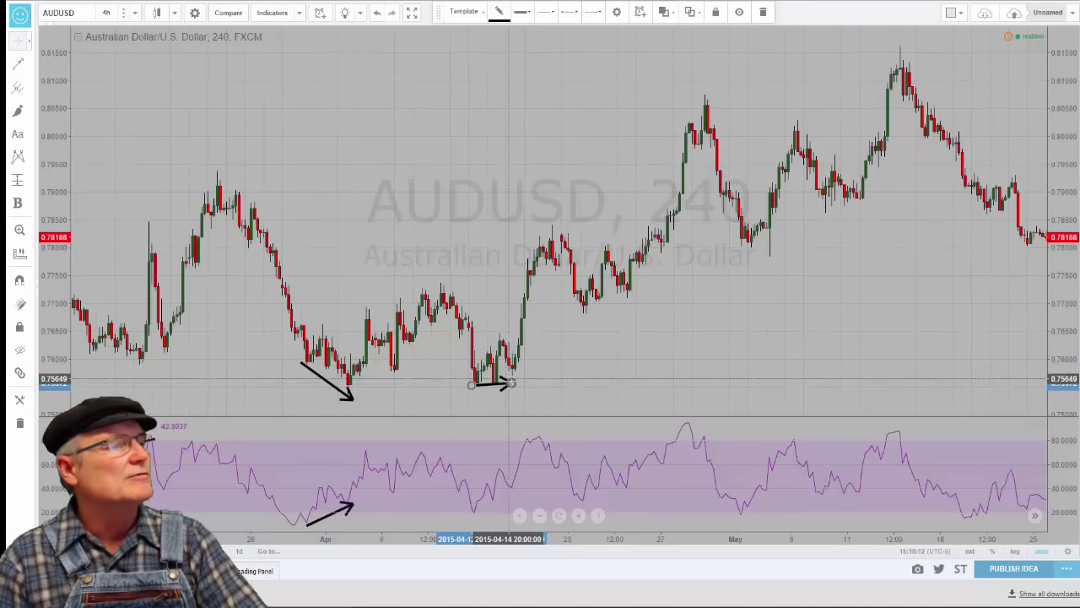
{"action": "left_click_drag", "start_coordinate": [509, 379], "coordinate": [512, 385]}
{"action": "left_click", "coordinate": [53, 81]}
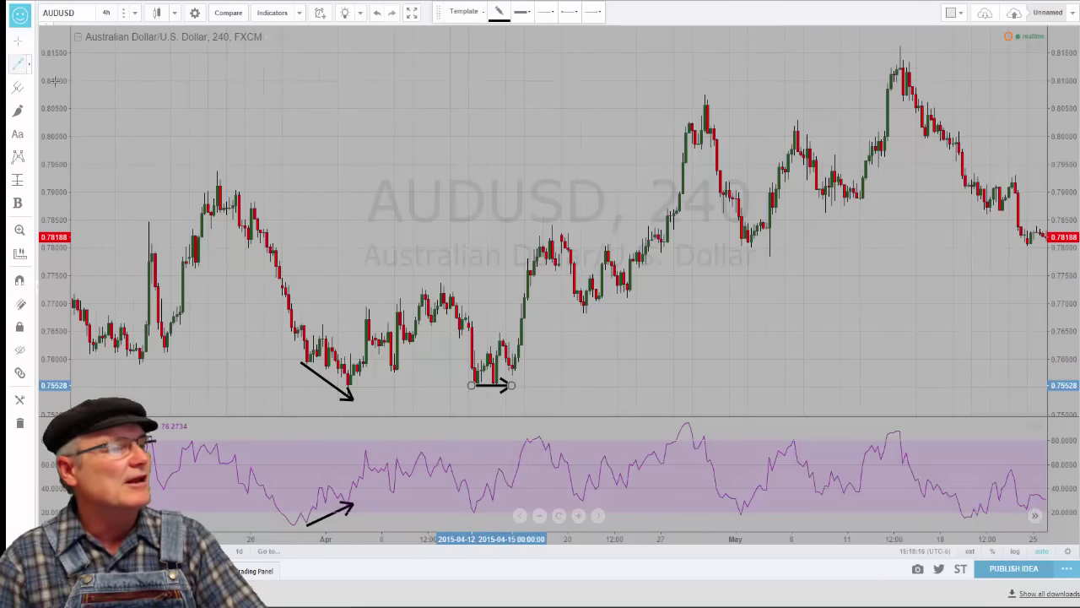
{"action": "left_click", "coordinate": [474, 513]}
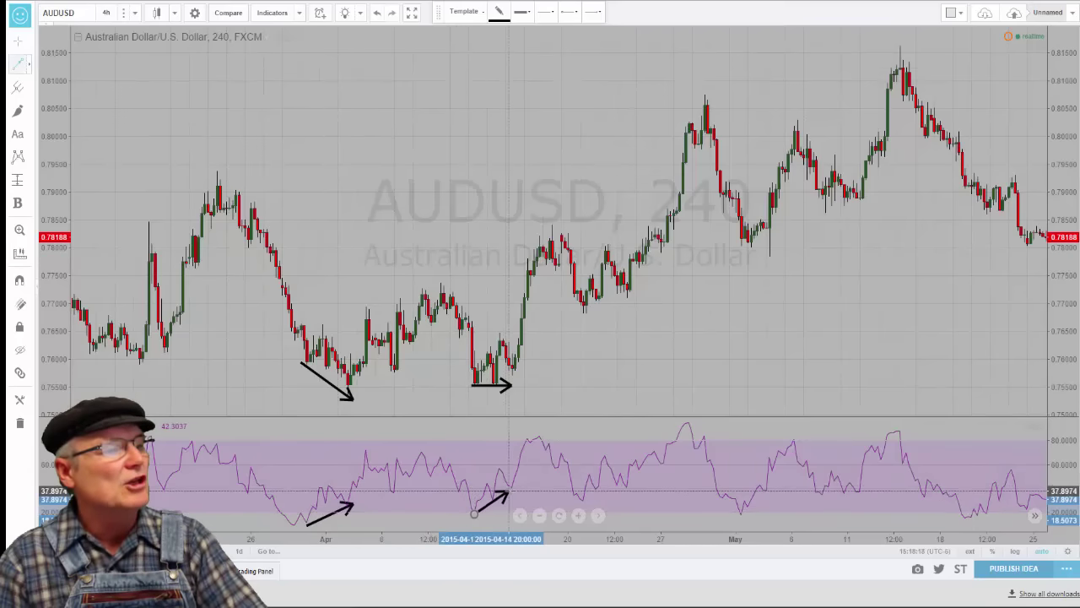
{"action": "left_click", "coordinate": [512, 490]}
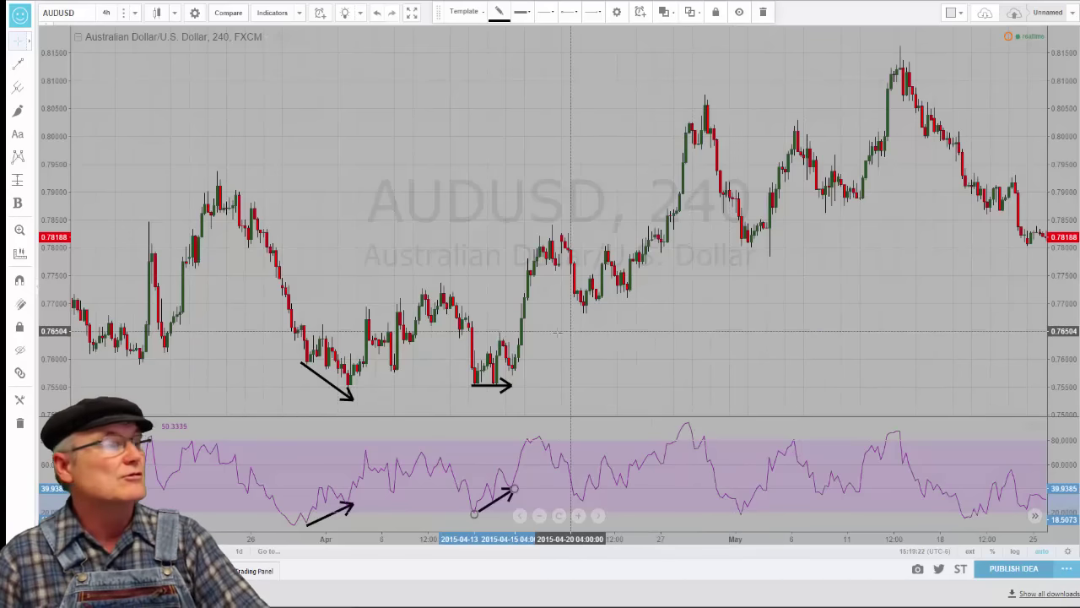
Draw an upward arrow under the price lows from 21 April to 1 May 2015 and a downward arrow under the matching RSI lows.
{"action": "left_click", "coordinate": [18, 63]}
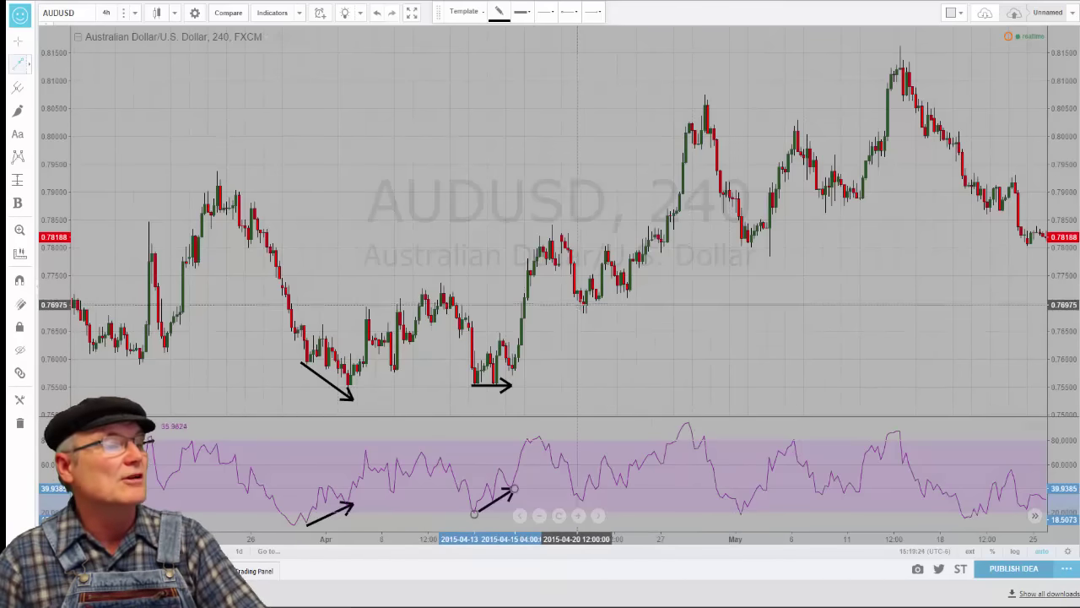
{"action": "mouse_move", "coordinate": [586, 309]}
{"action": "left_mouse_down"}
{"action": "mouse_move", "coordinate": [754, 272]}
{"action": "mouse_move", "coordinate": [771, 255]}
{"action": "mouse_move", "coordinate": [739, 247]}
{"action": "left_mouse_up"}
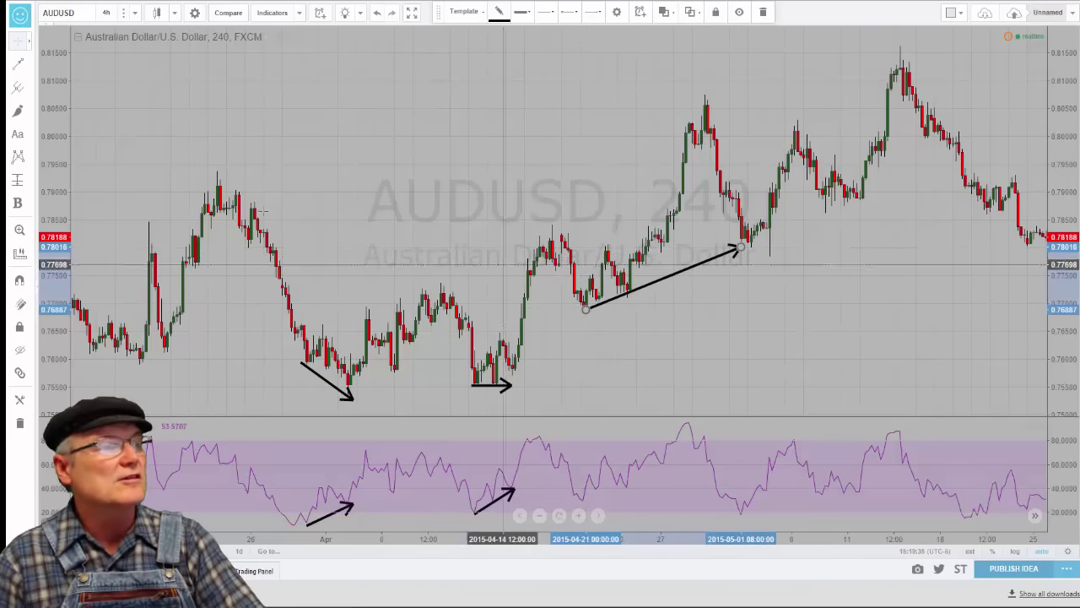
{"action": "key", "text": "Escape"}
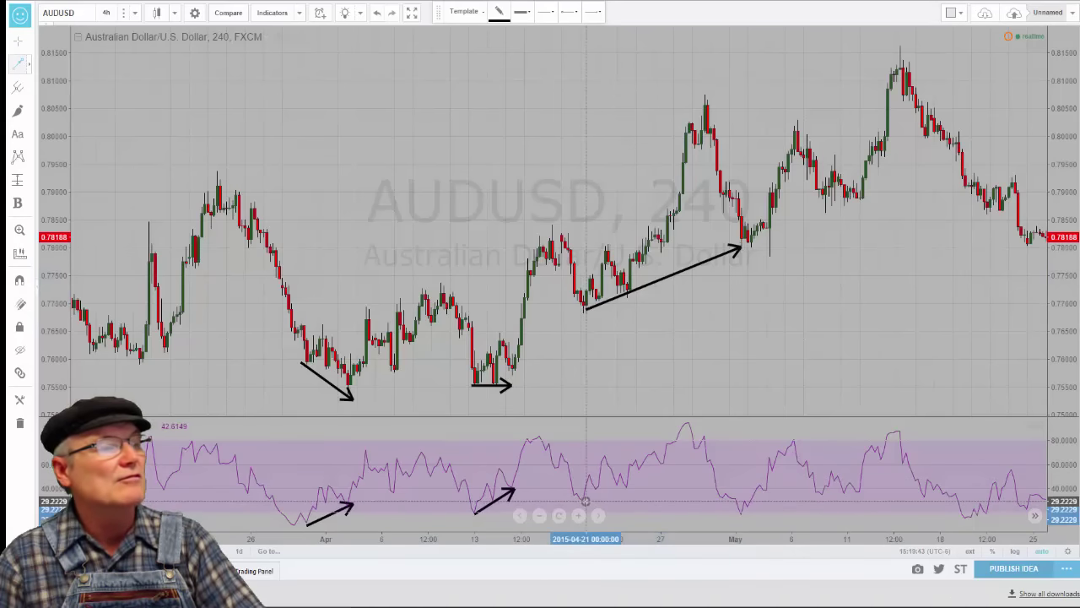
{"action": "mouse_move", "coordinate": [585, 501]}
{"action": "left_mouse_down"}
{"action": "mouse_move", "coordinate": [693, 526]}
{"action": "mouse_move", "coordinate": [740, 514]}
{"action": "left_mouse_up"}
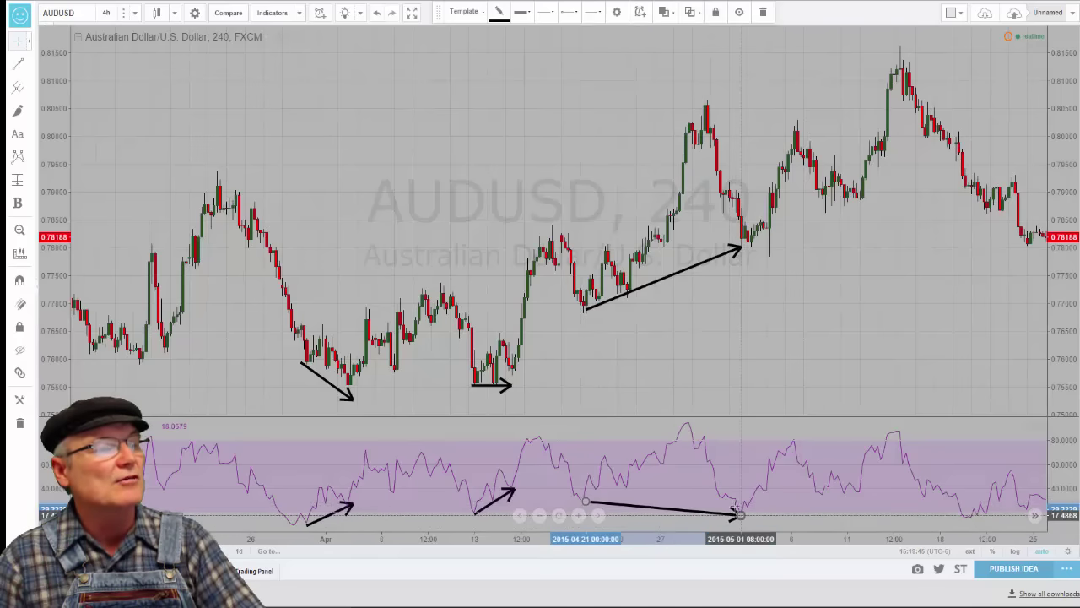
{"action": "left_click", "coordinate": [705, 395]}
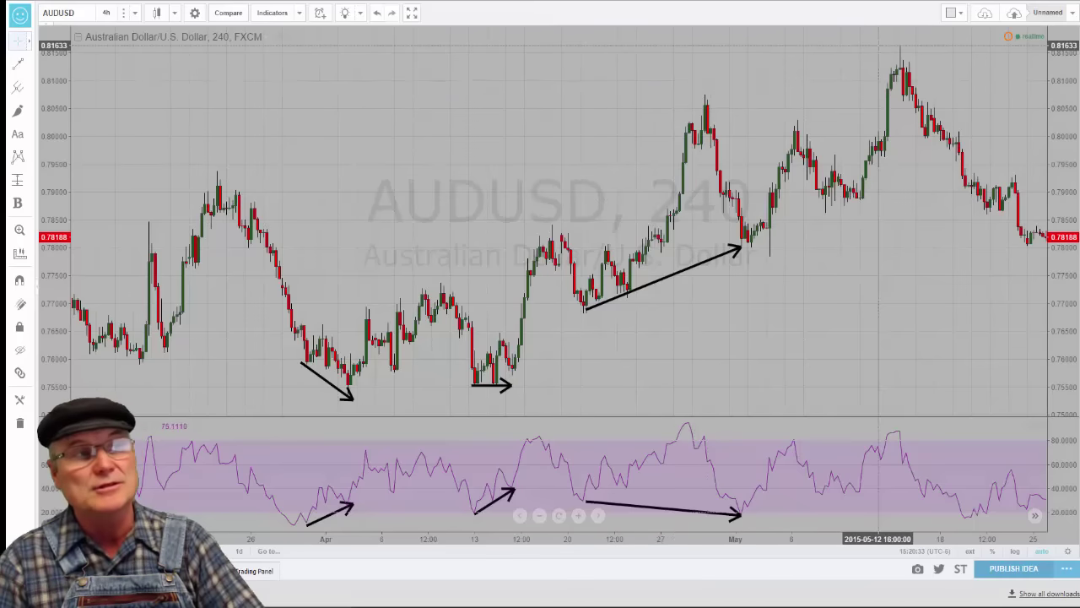
Draw an upward arrow over the price highs from 29 April to 14 May 2015 and a slightly downward arrow over the matching RSI highs.
{"action": "left_click", "coordinate": [18, 63]}
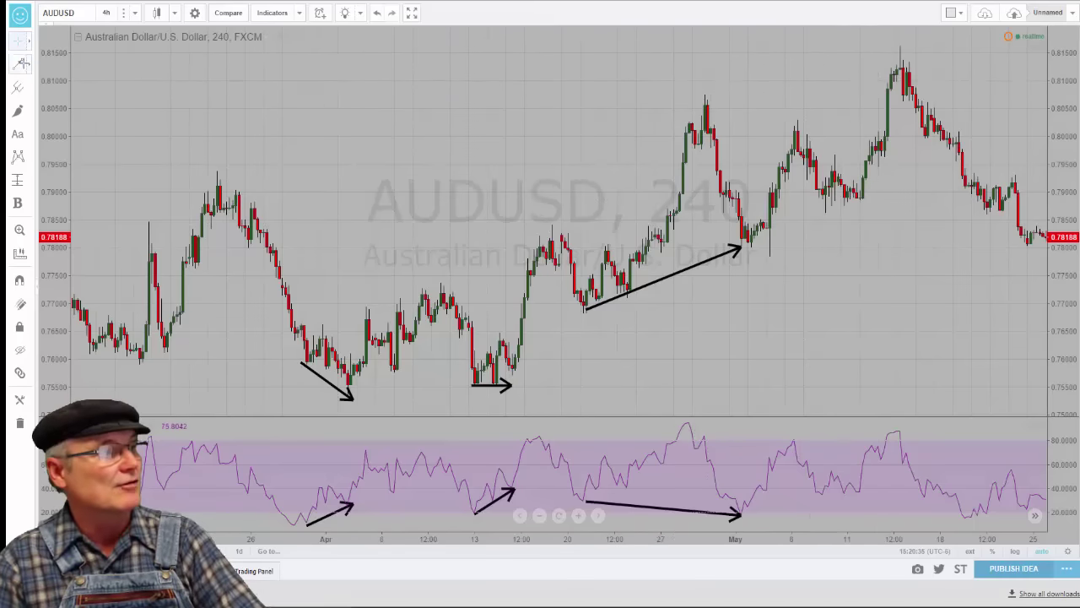
{"action": "left_click", "coordinate": [704, 92]}
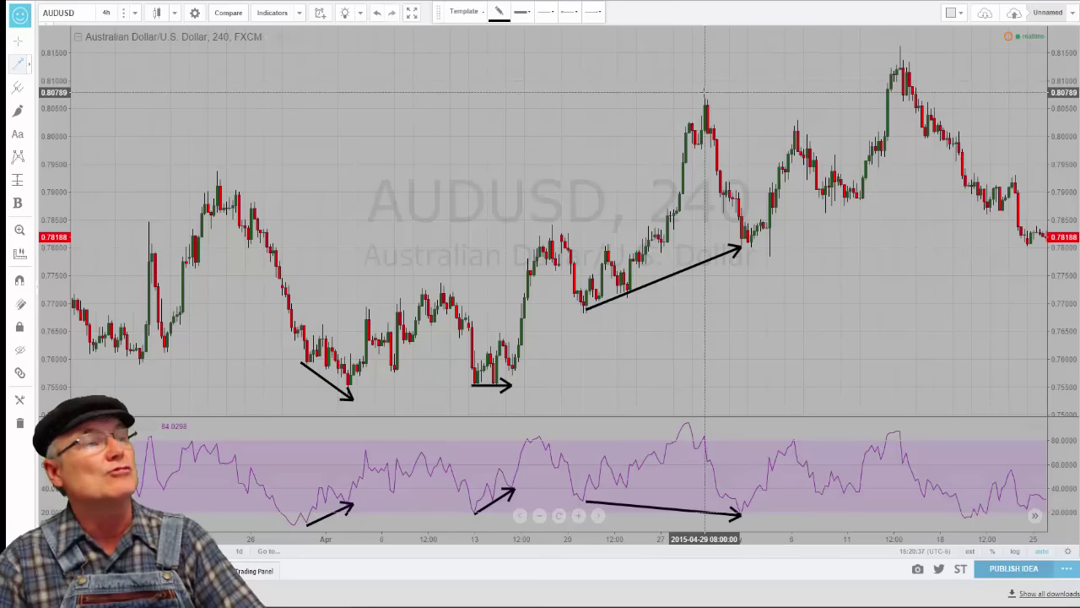
{"action": "left_click", "coordinate": [872, 40]}
{"action": "left_click", "coordinate": [901, 44]}
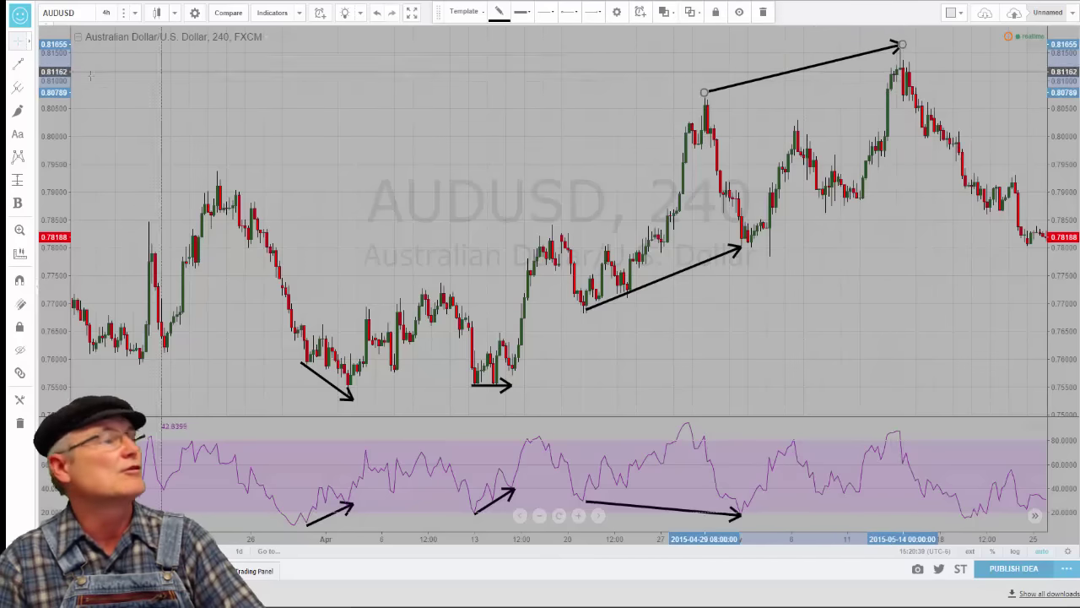
{"action": "left_click", "coordinate": [18, 63]}
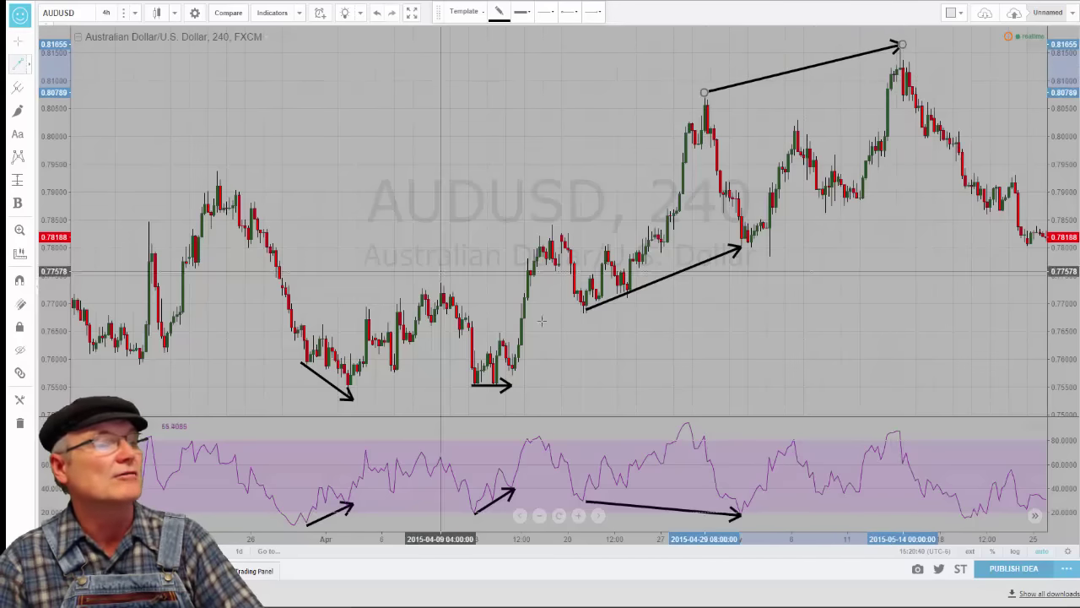
{"action": "left_click", "coordinate": [686, 424]}
{"action": "left_click", "coordinate": [906, 425]}
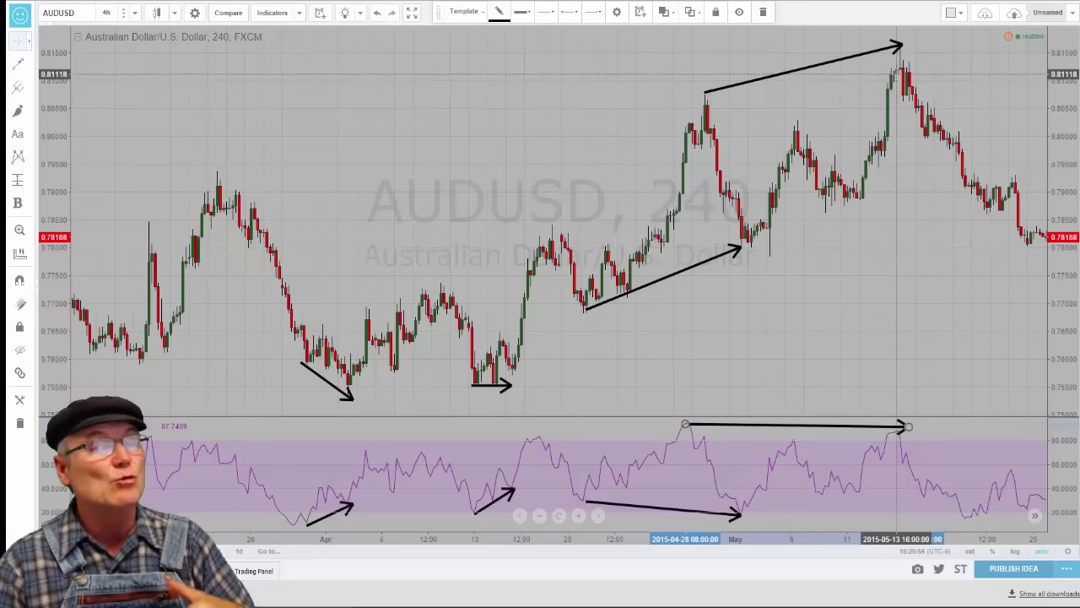
{"action": "left_click", "coordinate": [800, 209]}
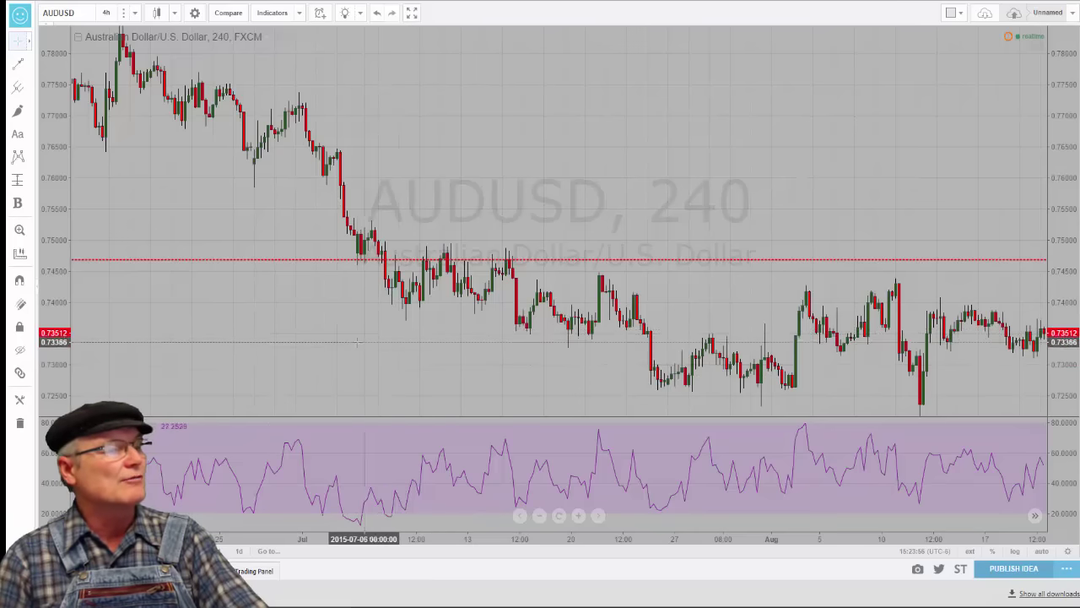
Draw a downward arrow from 0.74552 to 0.73660 under the early July 2015 price lows and an upward arrow under the matching RSI lows.
{"action": "left_click", "coordinate": [17, 63]}
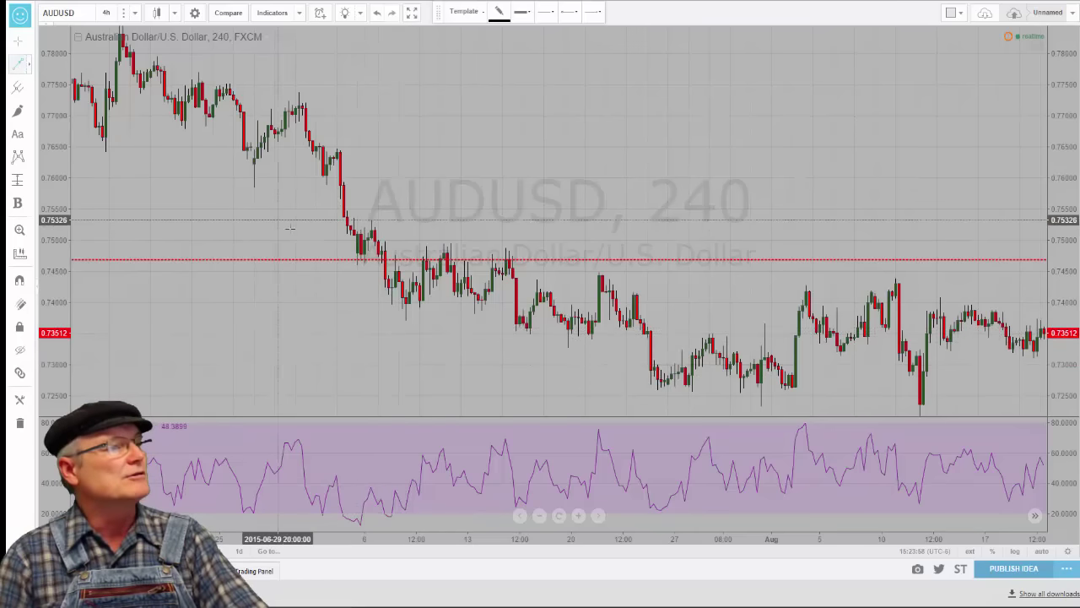
{"action": "left_click_drag", "start_coordinate": [354, 268], "coordinate": [409, 324]}
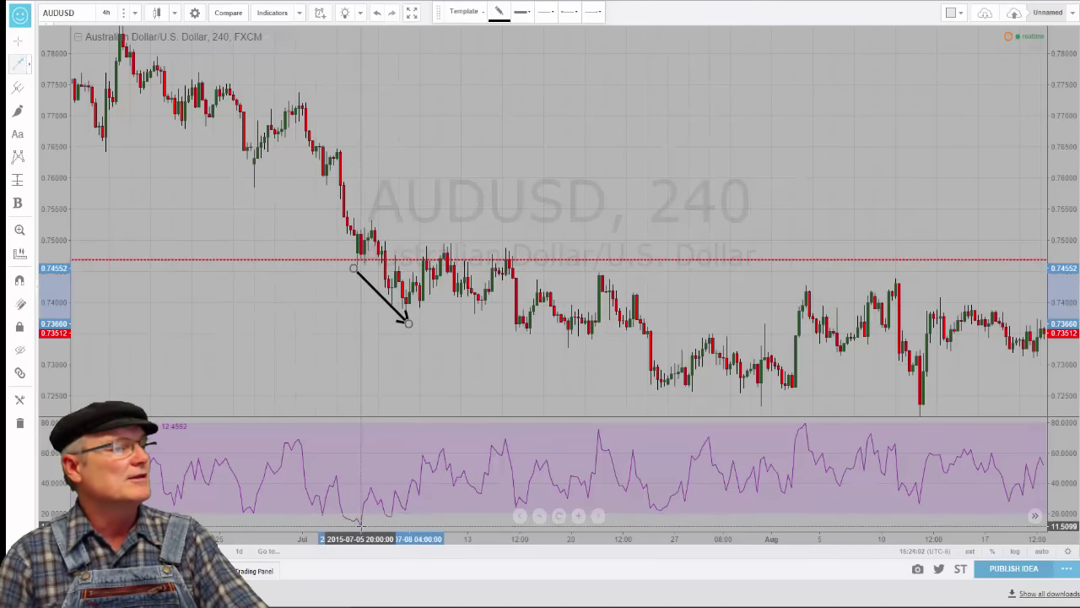
{"action": "left_click_drag", "start_coordinate": [361, 525], "coordinate": [405, 513]}
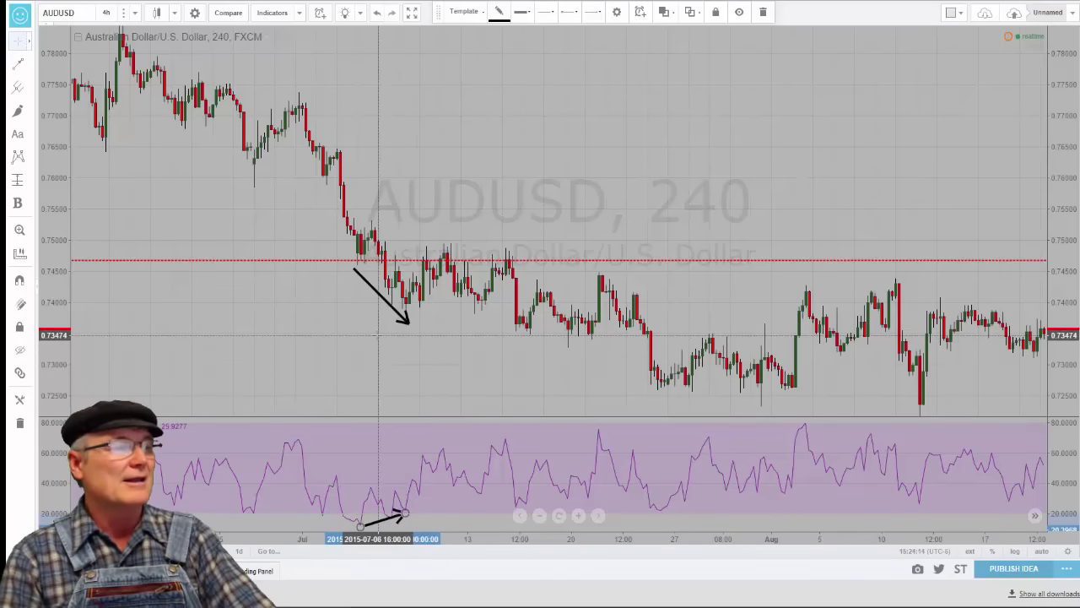
{"action": "left_click", "coordinate": [378, 335]}
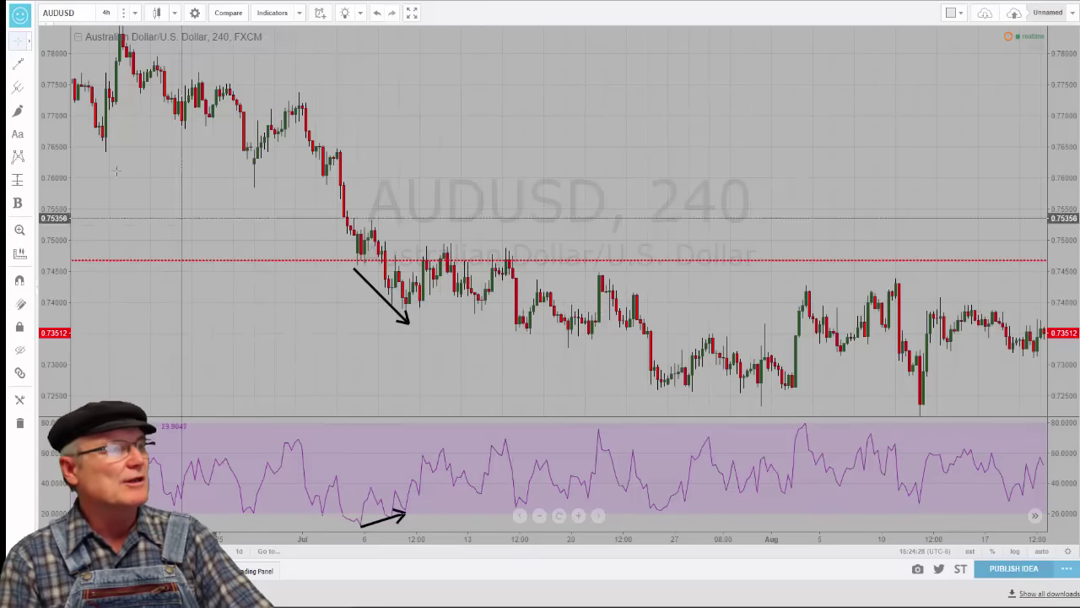
Draw an upward arrow under the RSI lows from 15 to 21 July 2015 and a downward arrow under the matching price lows.
{"action": "left_click", "coordinate": [18, 63]}
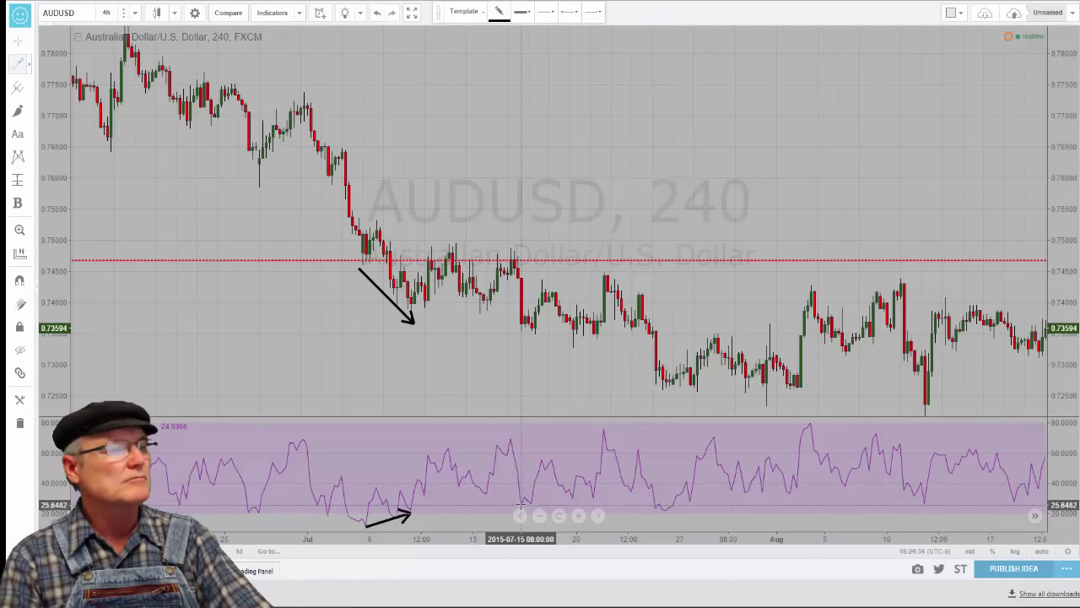
{"action": "left_click_drag", "start_coordinate": [520, 504], "coordinate": [596, 498]}
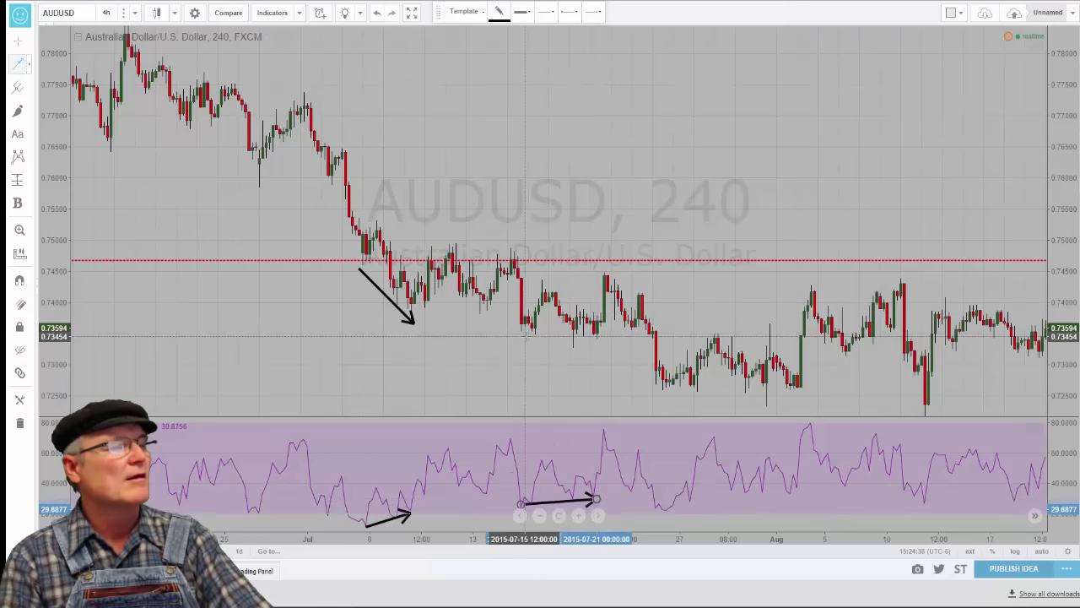
{"action": "left_click_drag", "start_coordinate": [521, 329], "coordinate": [598, 341]}
{"action": "left_click", "coordinate": [547, 389]}
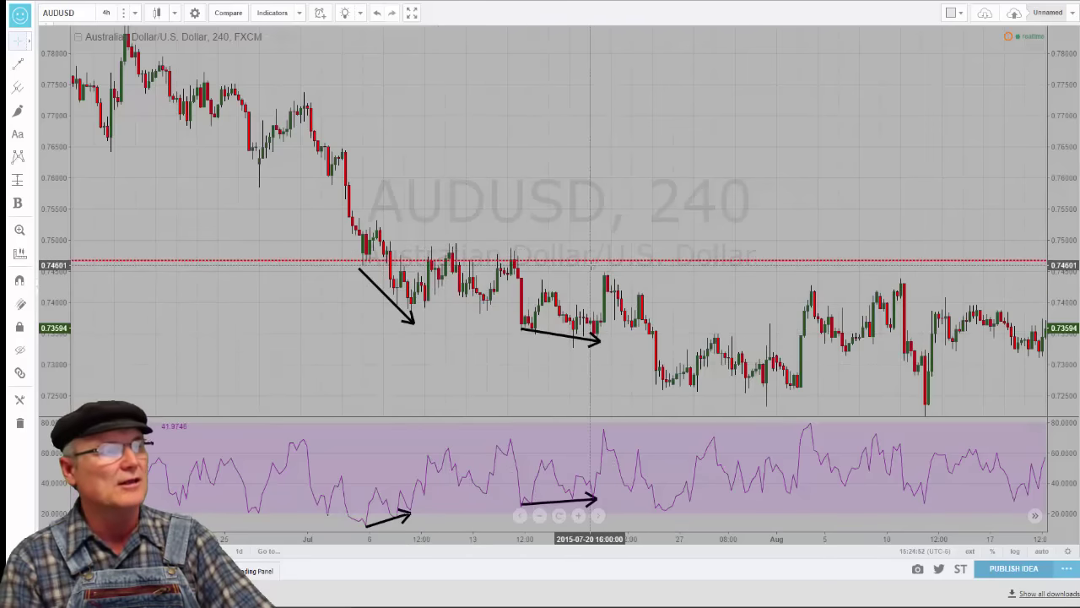
Draw a downward arrow over the price highs from 6 to 10 July 2015 and an upward arrow over the matching RSI highs.
{"action": "left_click", "coordinate": [28, 62]}
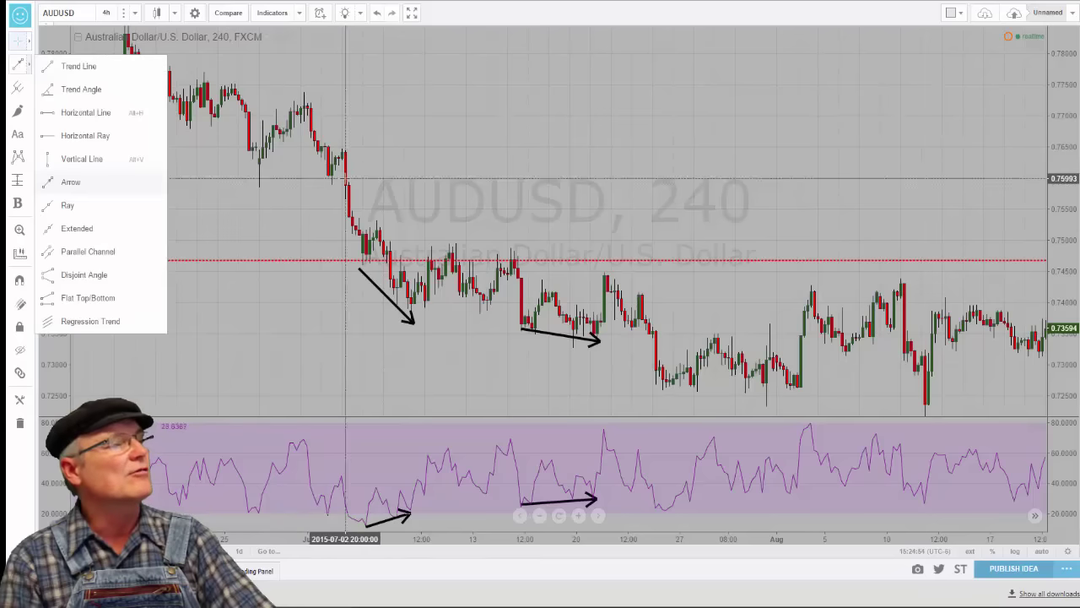
{"action": "left_click", "coordinate": [71, 181]}
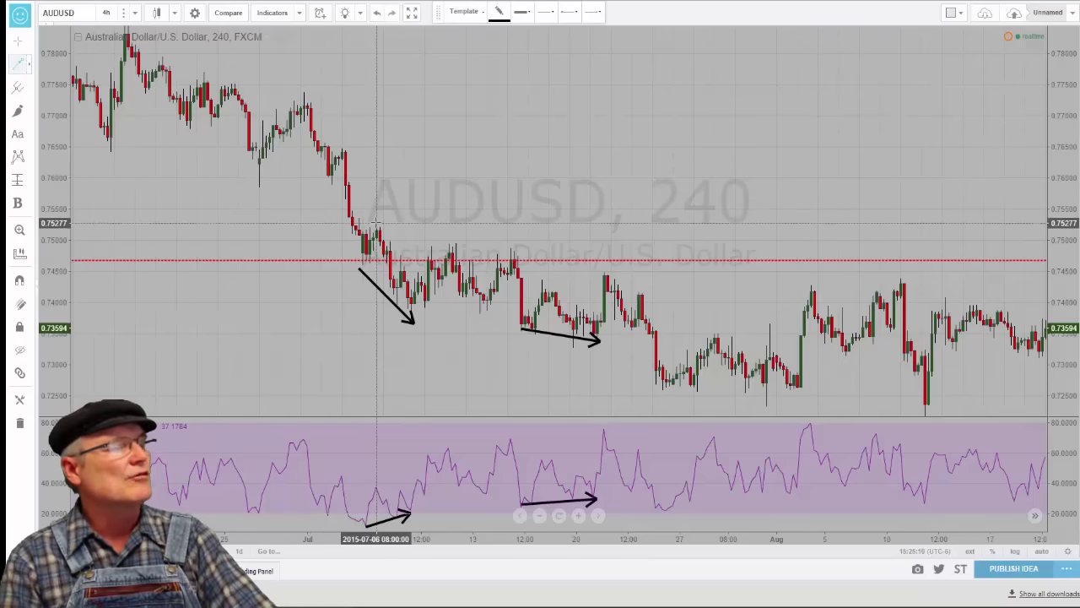
{"action": "left_click", "coordinate": [375, 224]}
{"action": "left_click", "coordinate": [460, 242]}
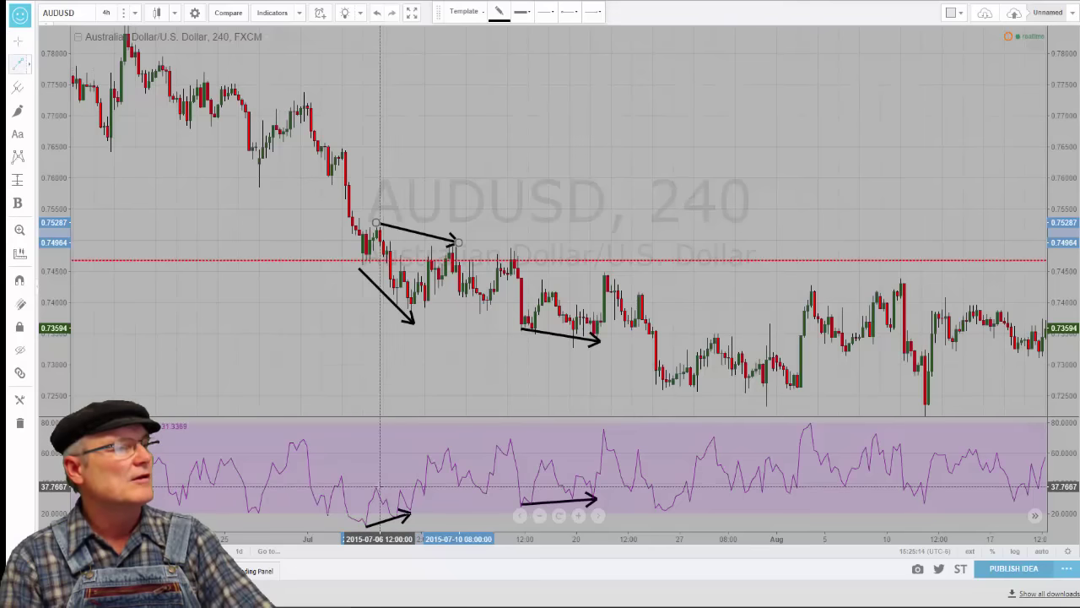
{"action": "left_click", "coordinate": [377, 487]}
{"action": "left_click", "coordinate": [445, 451]}
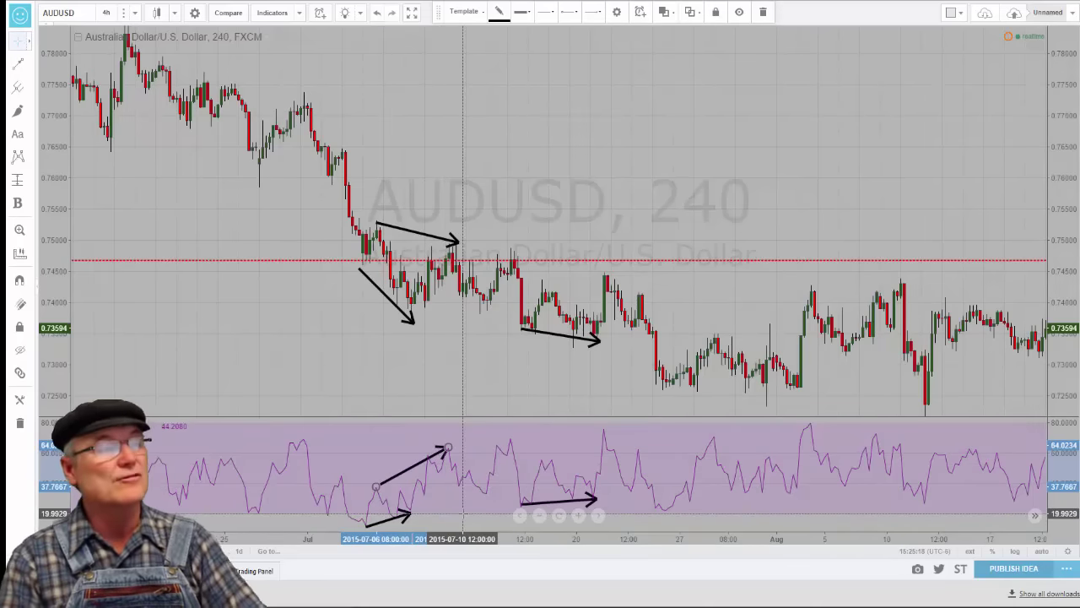
{"action": "left_click", "coordinate": [453, 445]}
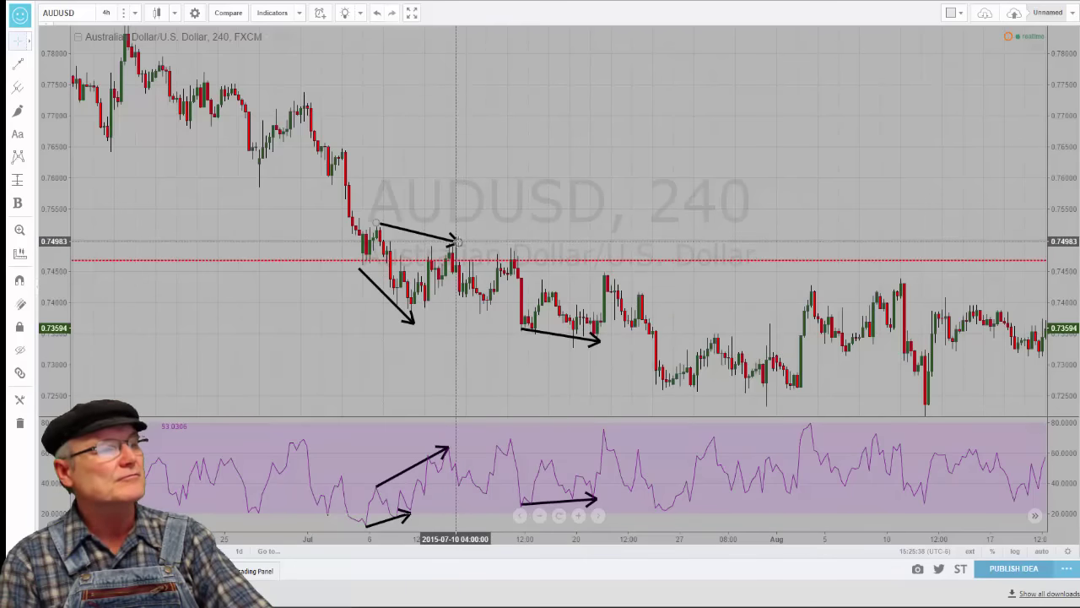
Extend the July 2015 arrows over the price highs and RSI highs past the mid-month peaks to the 21 July peaks.
{"action": "left_click_drag", "start_coordinate": [459, 242], "coordinate": [516, 251]}
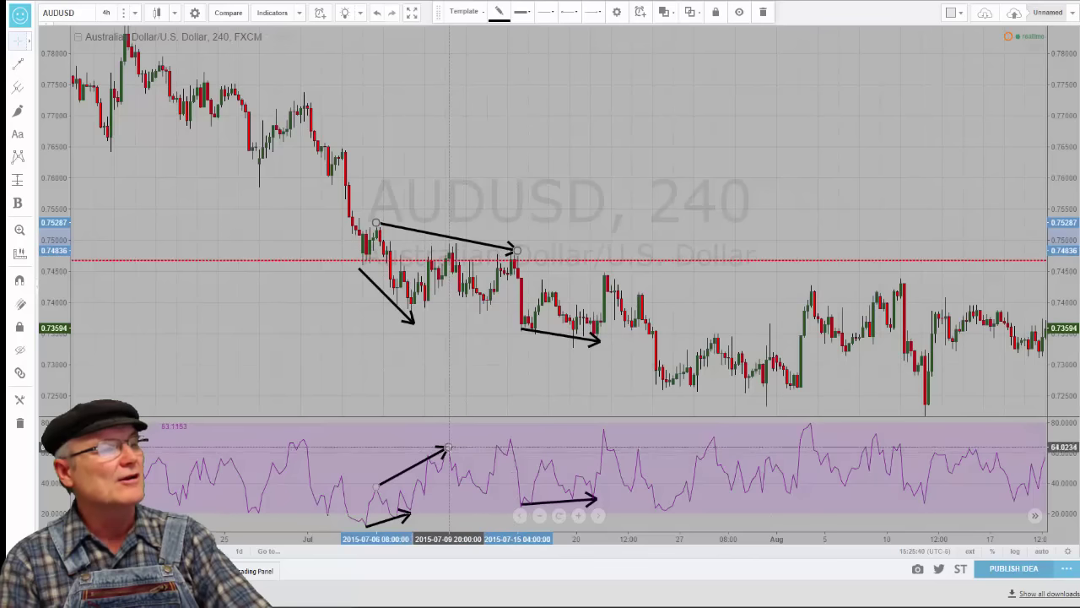
{"action": "left_click_drag", "start_coordinate": [447, 447], "coordinate": [510, 438]}
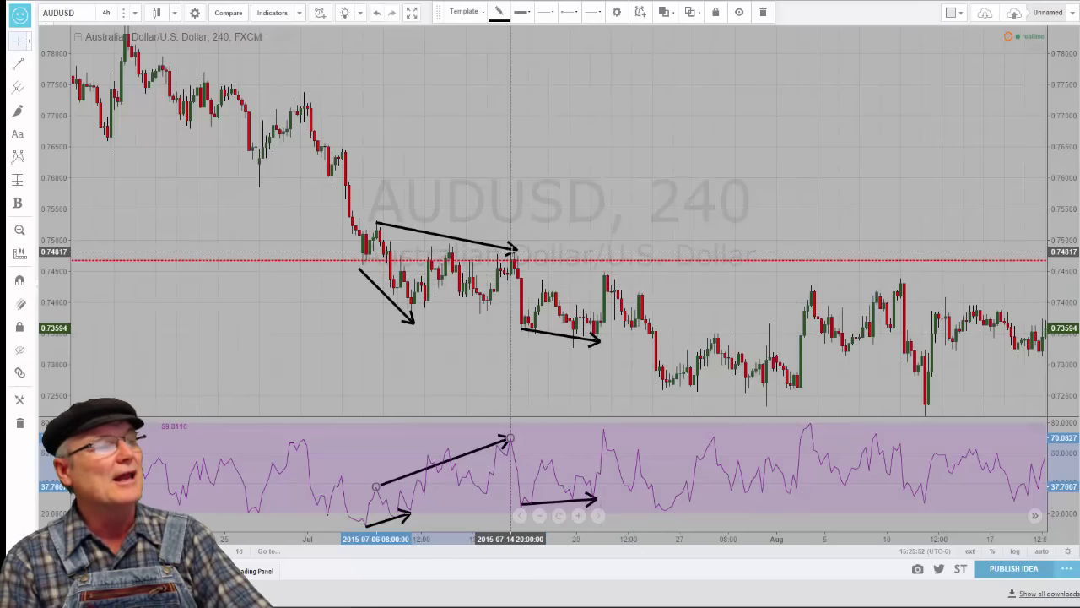
{"action": "left_click_drag", "start_coordinate": [512, 251], "coordinate": [606, 272]}
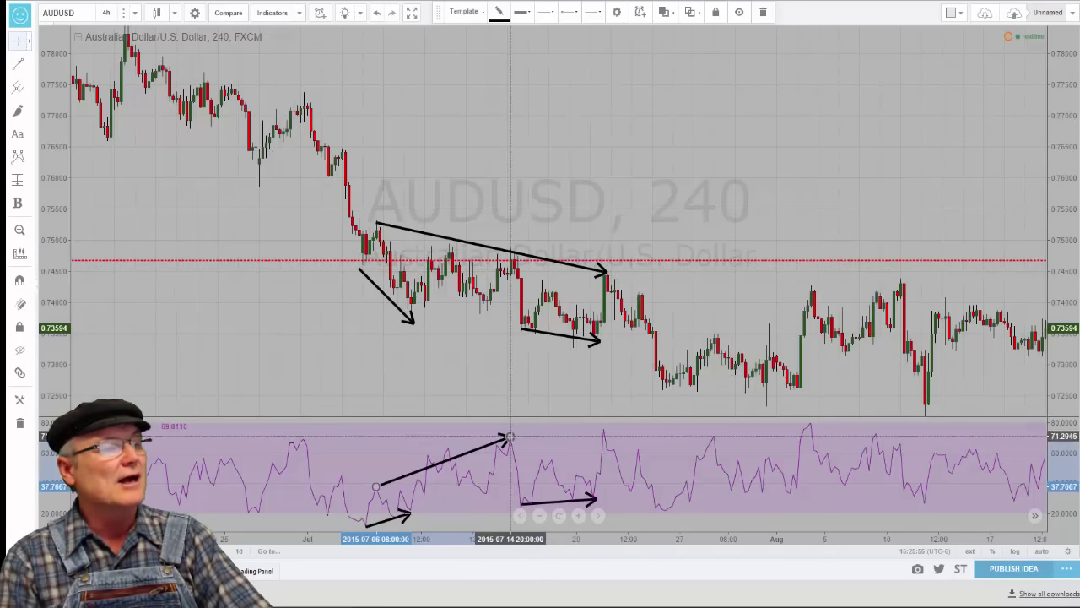
{"action": "left_click_drag", "start_coordinate": [510, 439], "coordinate": [607, 427]}
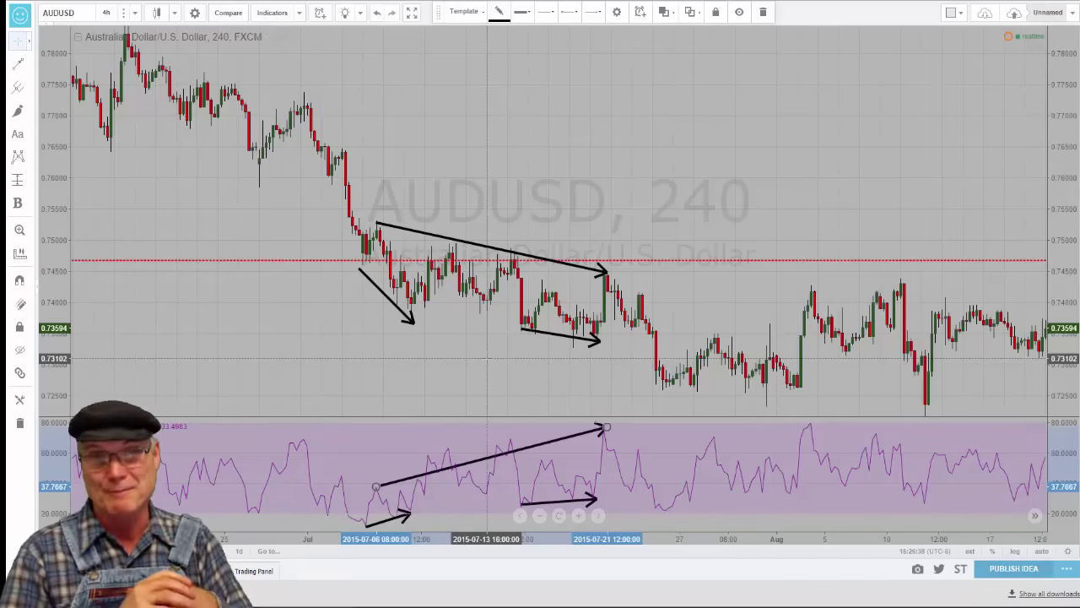
{"action": "left_click", "coordinate": [487, 359]}
Examine price and RSI from late July to early October 2015 for further divergences.
{"action": "scroll", "coordinate": [498, 359], "scroll_direction": "right", "scroll_amount": 3}
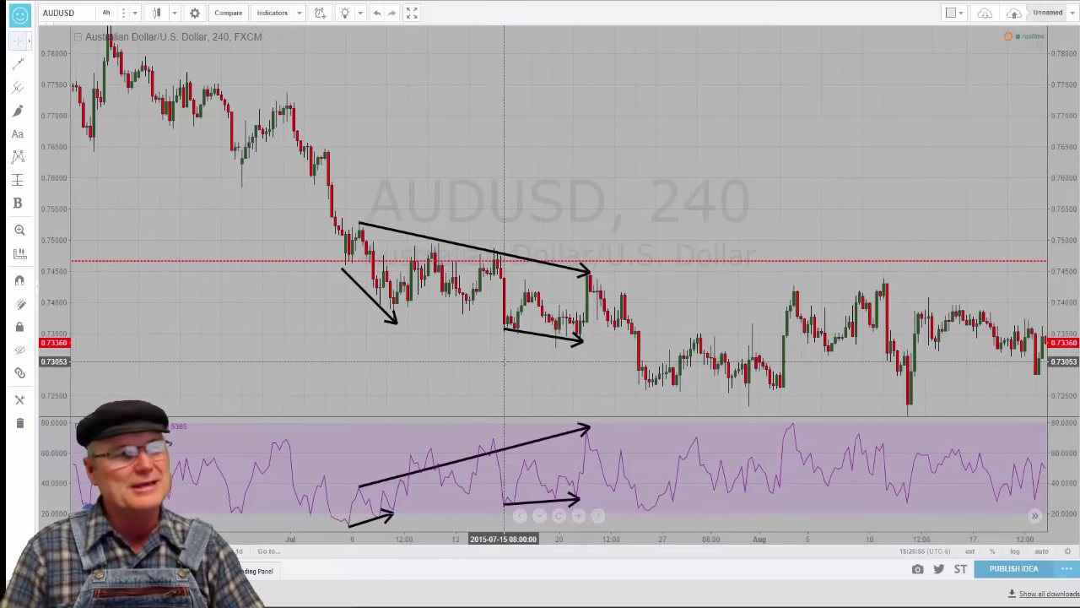
{"action": "scroll", "coordinate": [505, 360], "scroll_direction": "right", "scroll_amount": 6}
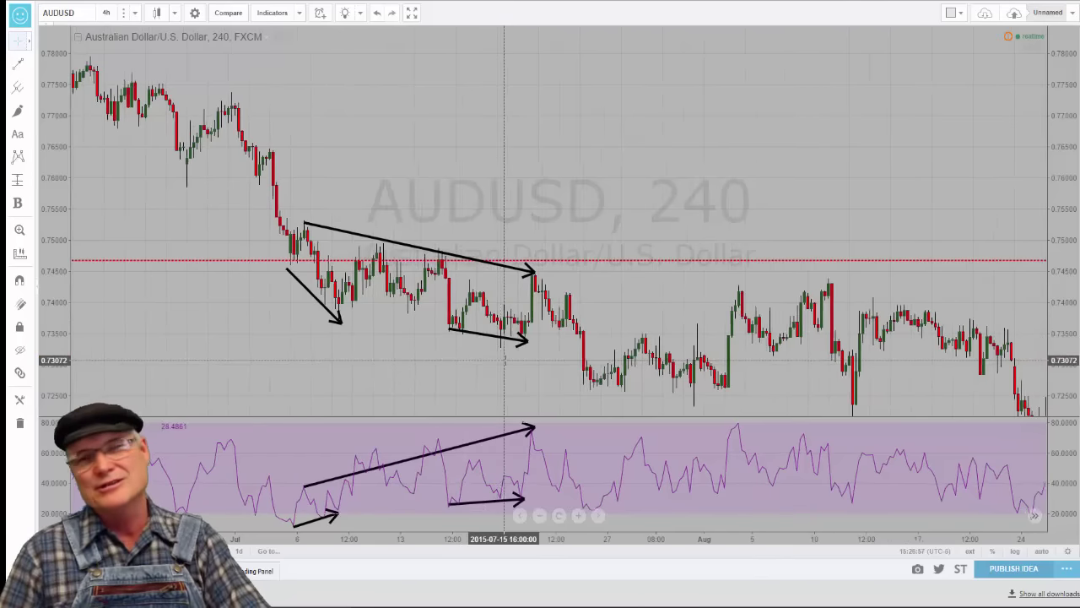
{"action": "scroll", "coordinate": [504, 360], "scroll_direction": "right", "scroll_amount": 6}
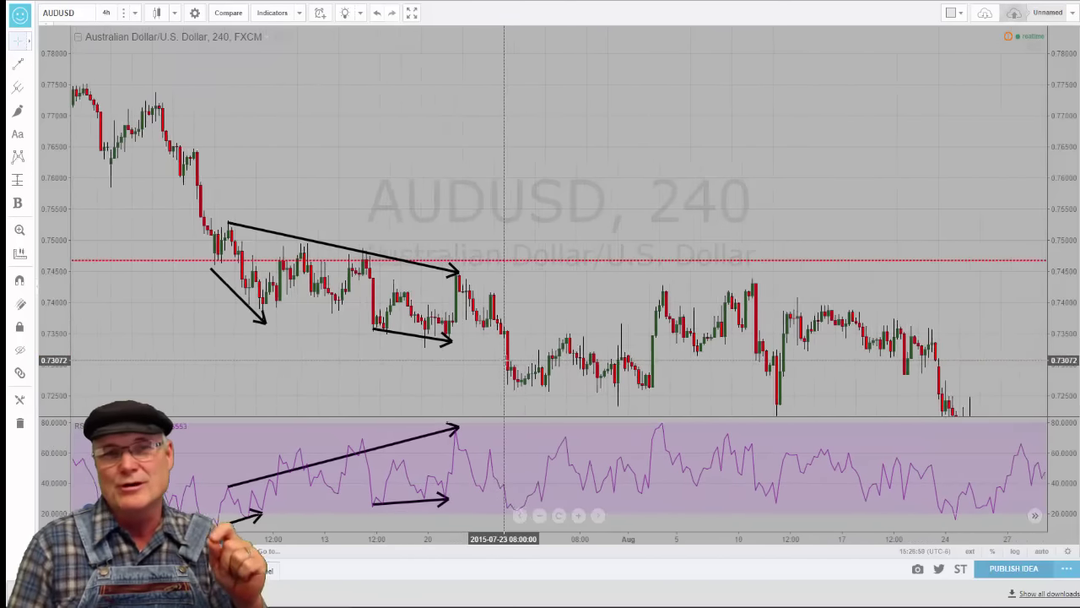
{"action": "scroll", "coordinate": [505, 360], "scroll_direction": "right", "scroll_amount": 6}
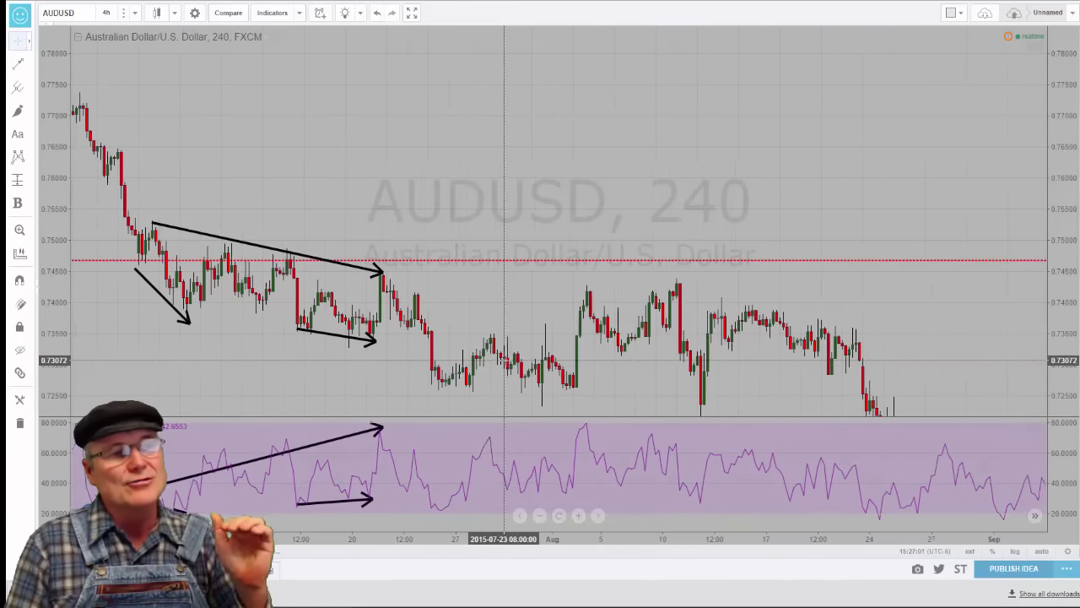
{"action": "scroll", "coordinate": [504, 360], "scroll_direction": "right", "scroll_amount": 12}
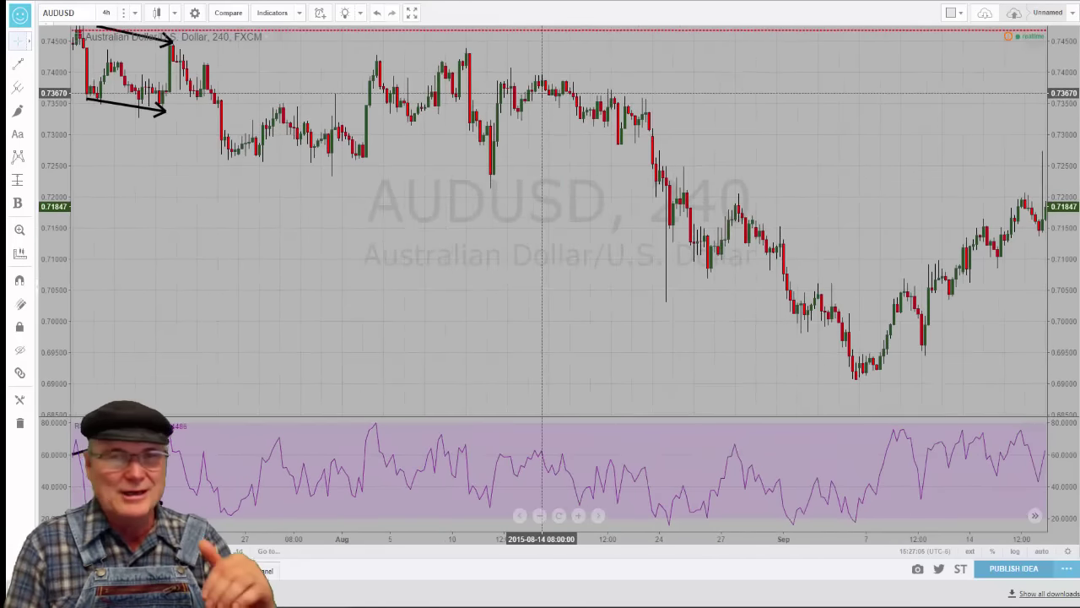
{"action": "scroll", "coordinate": [542, 93], "scroll_direction": "right", "scroll_amount": 2}
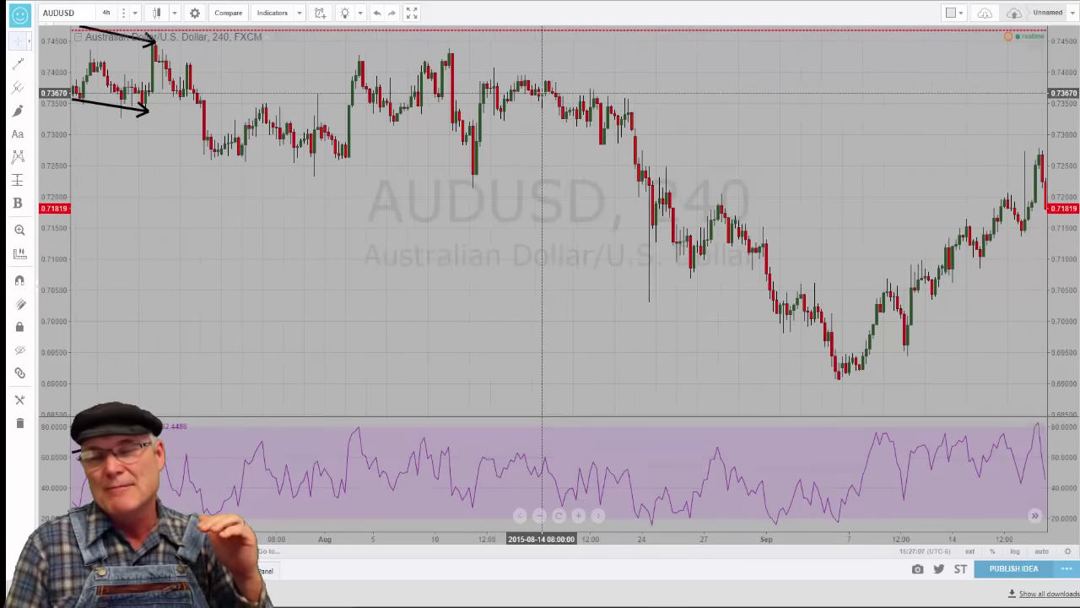
{"action": "scroll", "coordinate": [542, 93], "scroll_direction": "right", "scroll_amount": 5}
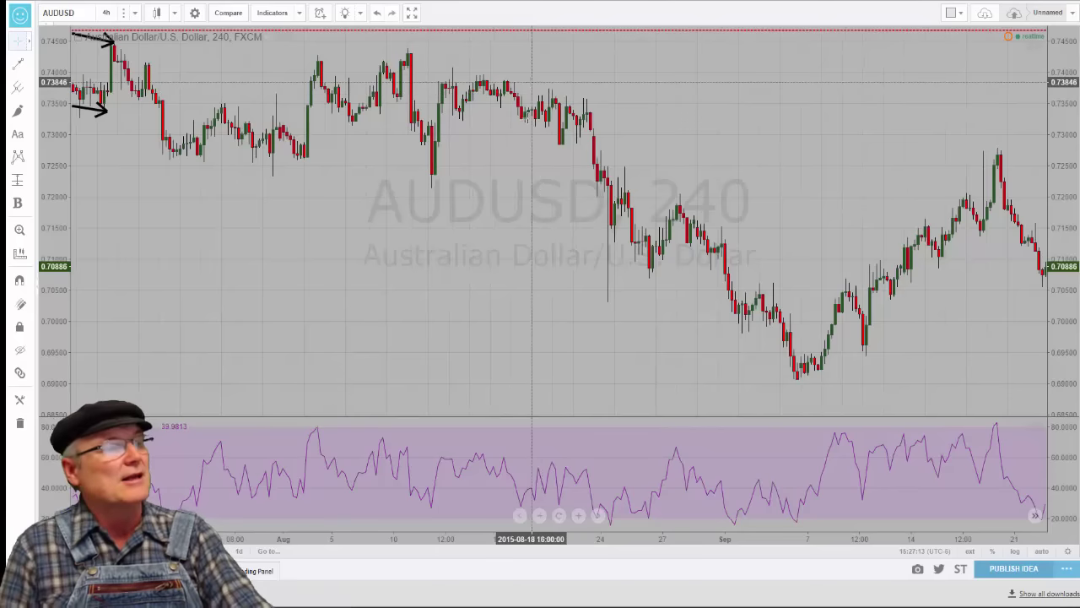
{"action": "scroll", "coordinate": [553, 253], "scroll_direction": "right", "scroll_amount": 2}
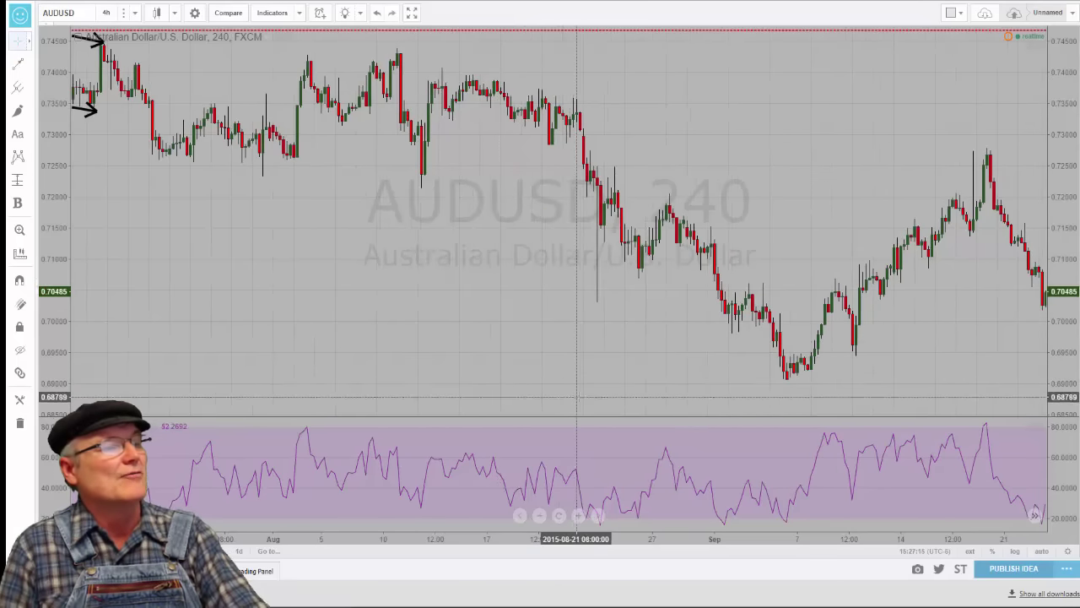
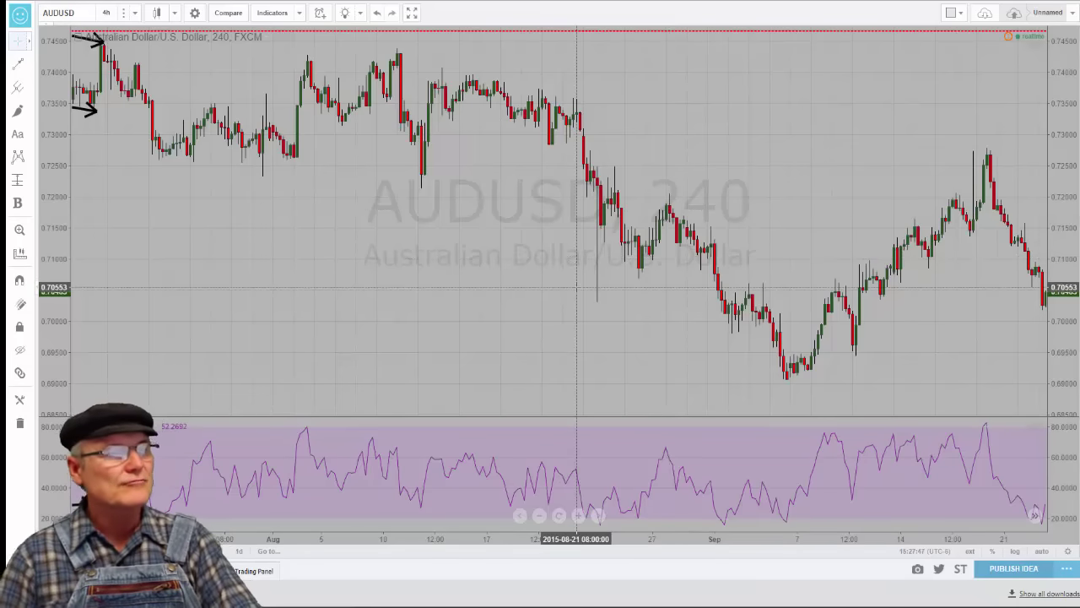
{"action": "scroll", "coordinate": [577, 288], "scroll_direction": "right", "scroll_amount": 5}
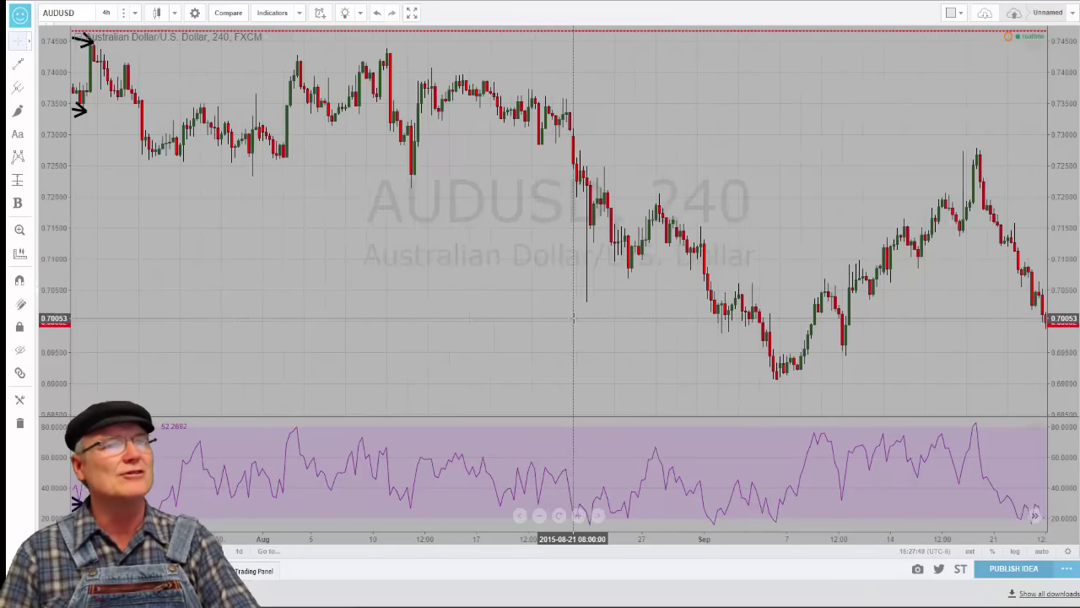
{"action": "scroll", "coordinate": [573, 317], "scroll_direction": "right", "scroll_amount": 8}
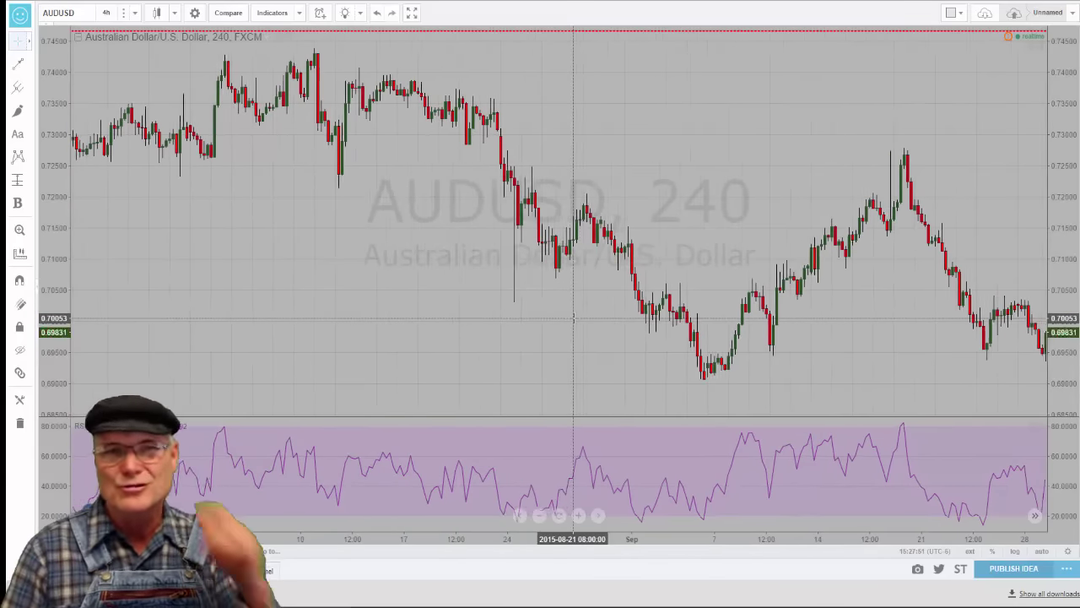
{"action": "scroll", "coordinate": [573, 317], "scroll_direction": "right", "scroll_amount": 8}
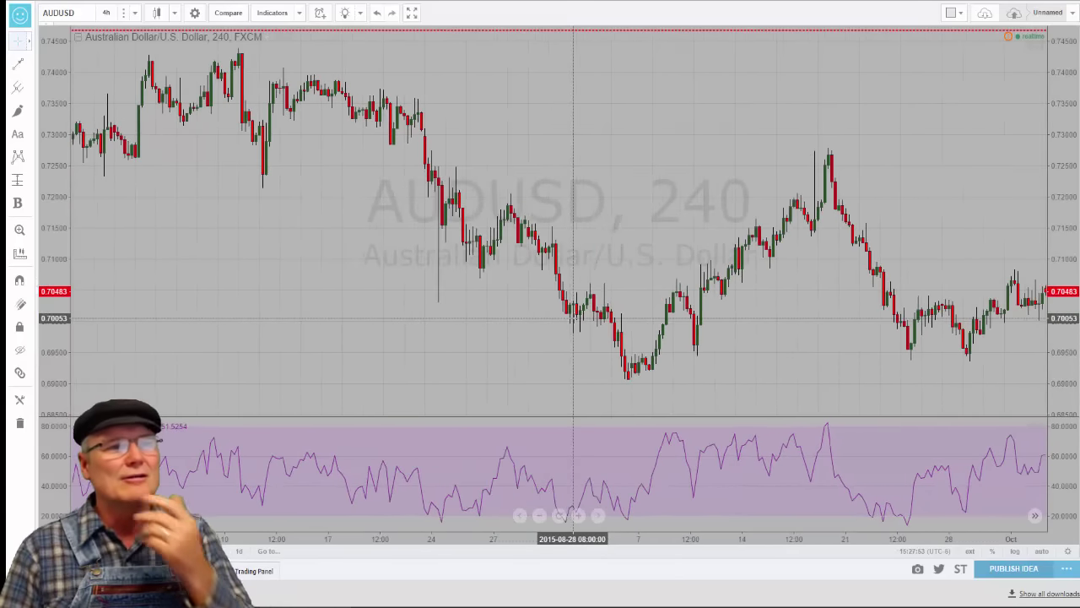
{"action": "scroll", "coordinate": [573, 318], "scroll_direction": "right", "scroll_amount": 8}
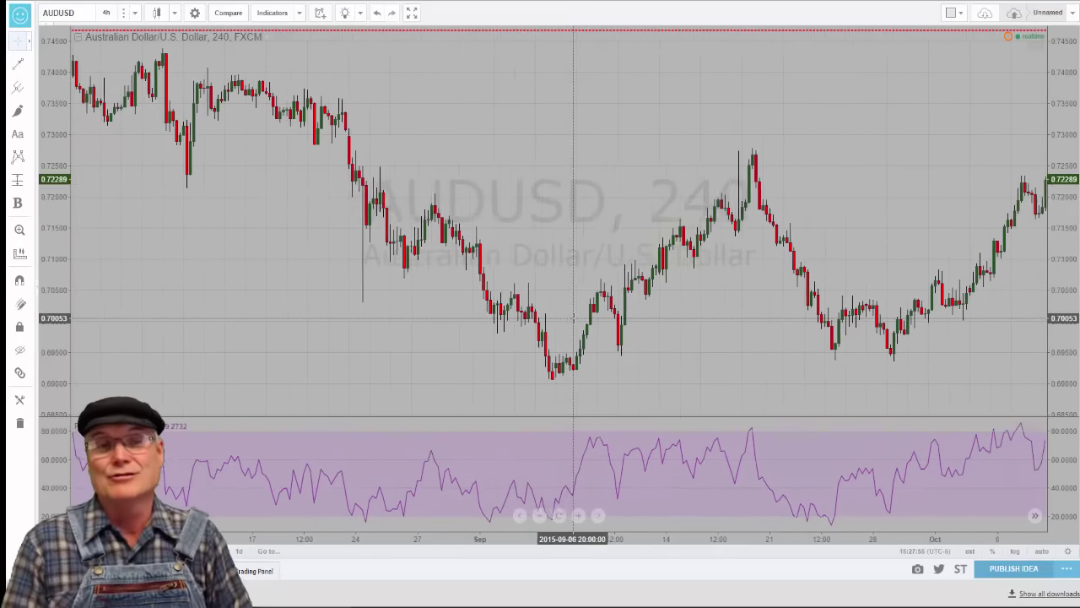
Examine price and RSI from September to mid-November 2015 for further divergences.
{"action": "scroll", "coordinate": [573, 317], "scroll_direction": "right", "scroll_amount": 8}
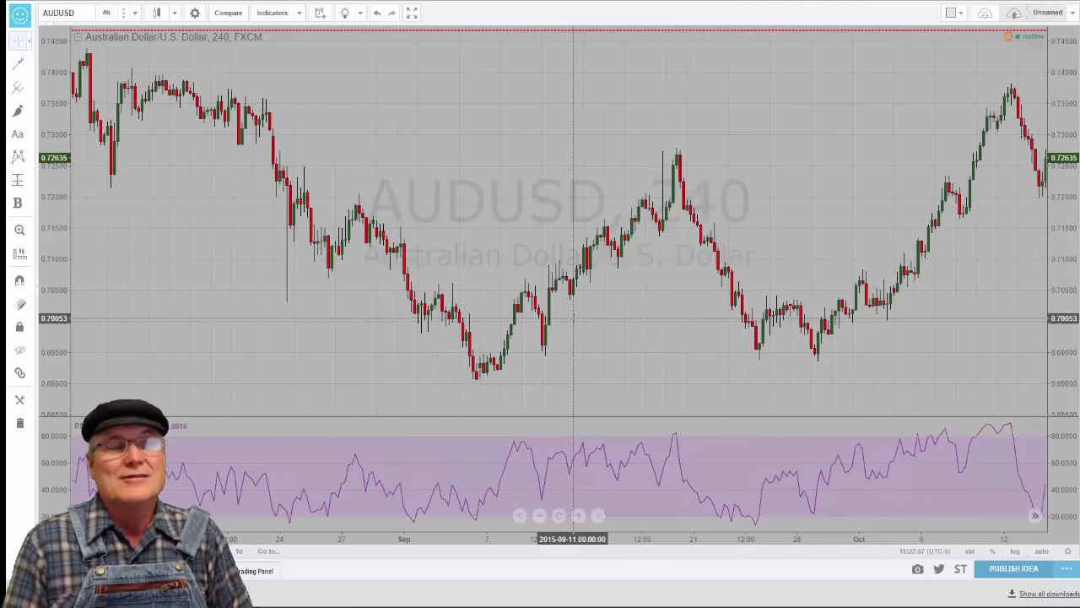
{"action": "scroll", "coordinate": [573, 317], "scroll_direction": "right", "scroll_amount": 8}
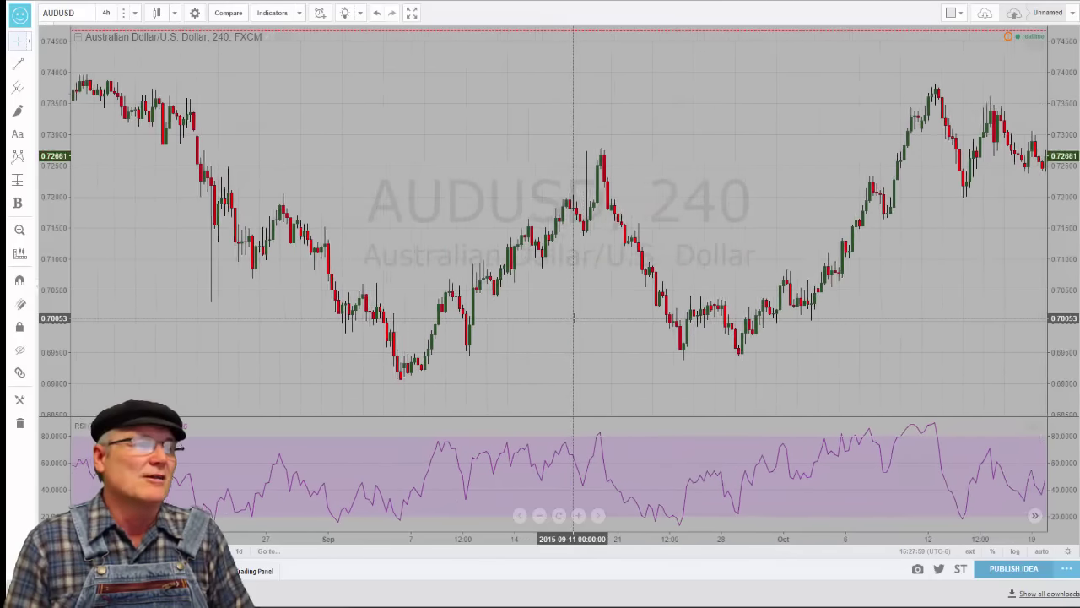
{"action": "scroll", "coordinate": [573, 317], "scroll_direction": "right", "scroll_amount": 8}
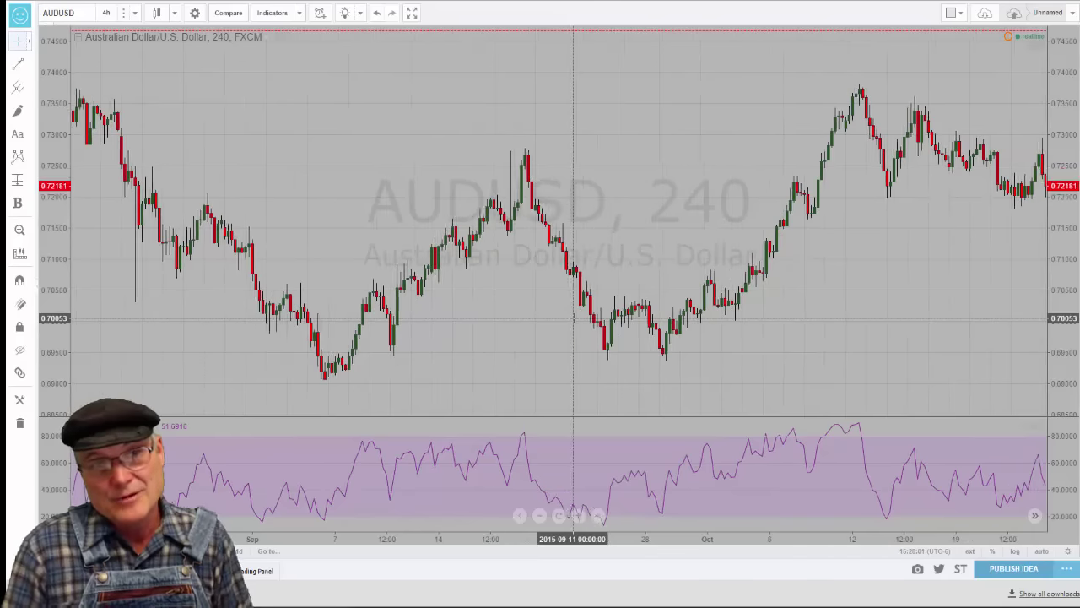
{"action": "scroll", "coordinate": [573, 318], "scroll_direction": "right", "scroll_amount": 8}
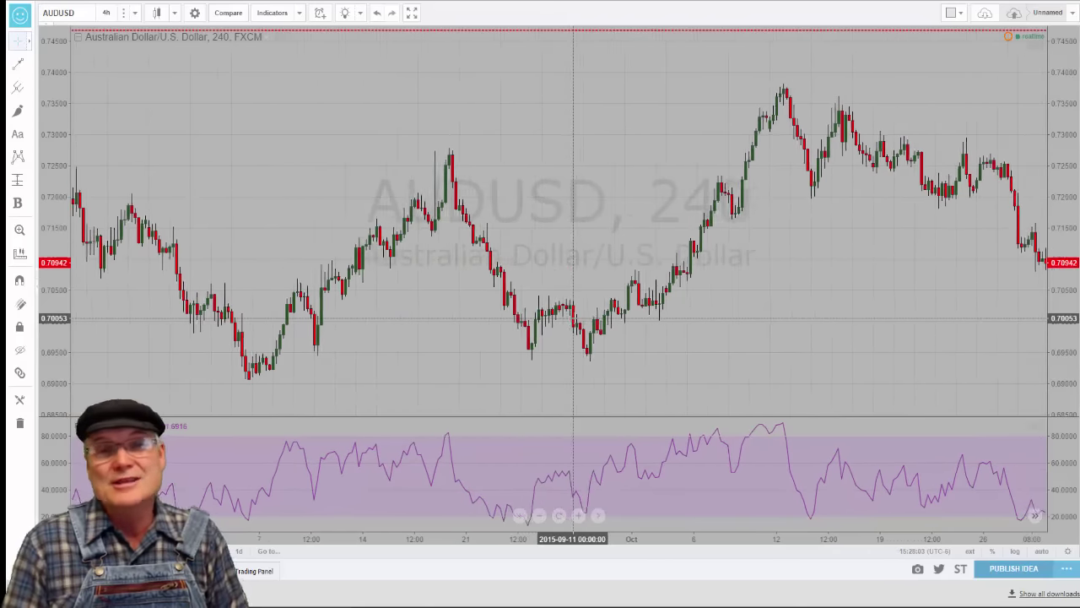
{"action": "scroll", "coordinate": [573, 317], "scroll_direction": "right", "scroll_amount": 8}
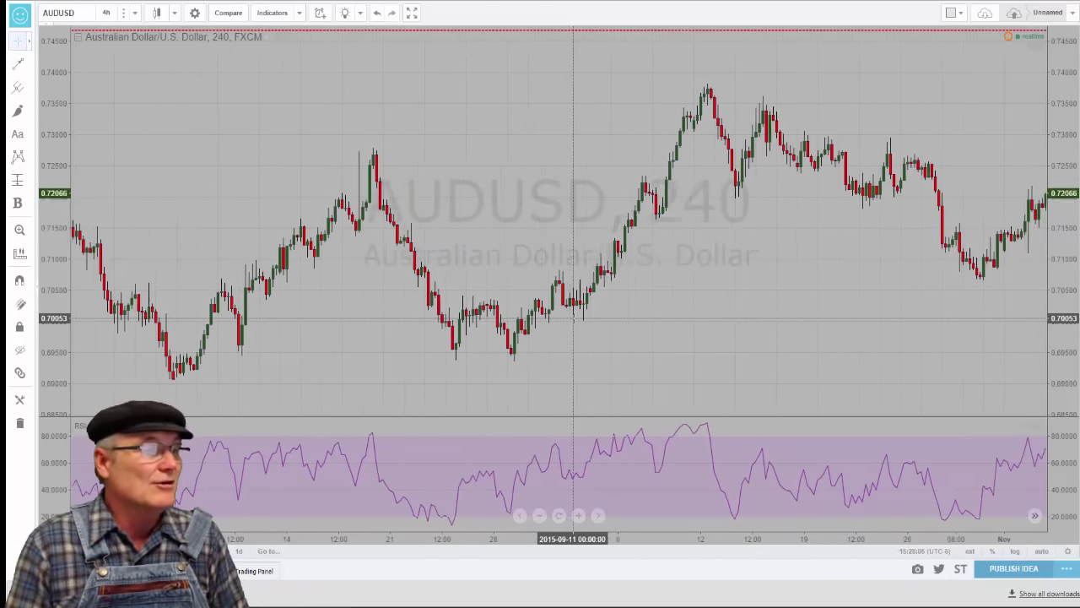
{"action": "scroll", "coordinate": [573, 317], "scroll_direction": "right", "scroll_amount": 8}
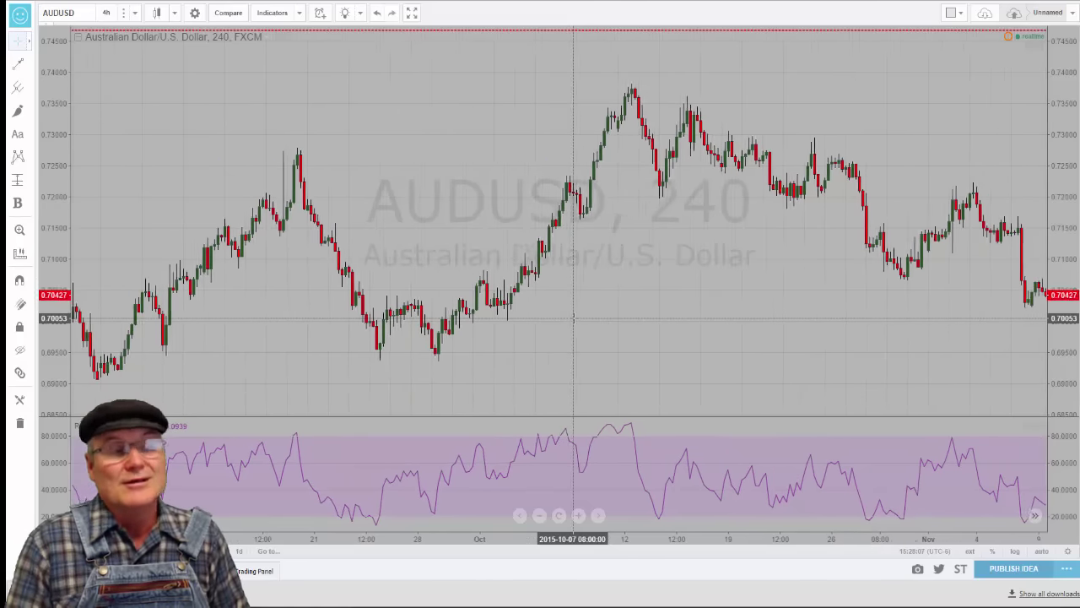
{"action": "scroll", "coordinate": [573, 318], "scroll_direction": "right", "scroll_amount": 8}
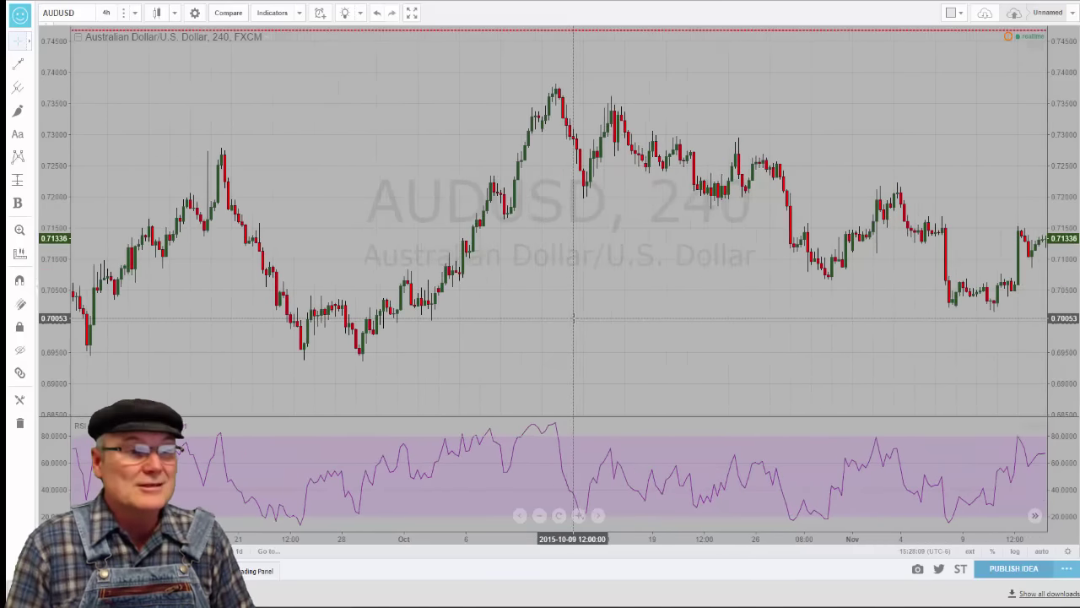
{"action": "scroll", "coordinate": [573, 318], "scroll_direction": "right", "scroll_amount": 8}
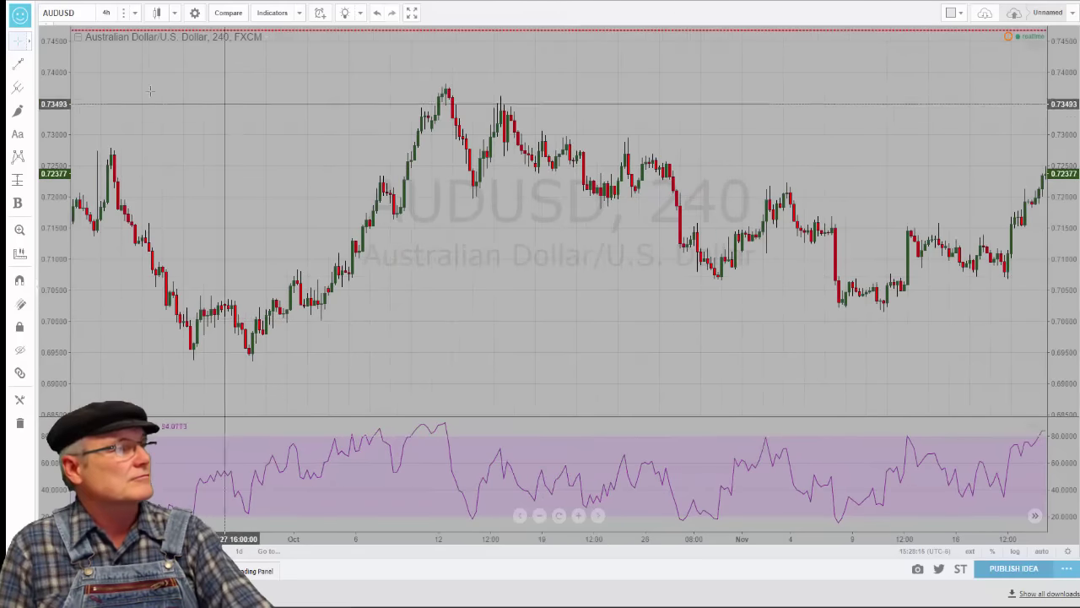
Draw a downward arrow over the price highs from 23 October to 3 November 2015.
{"action": "left_click", "coordinate": [32, 65]}
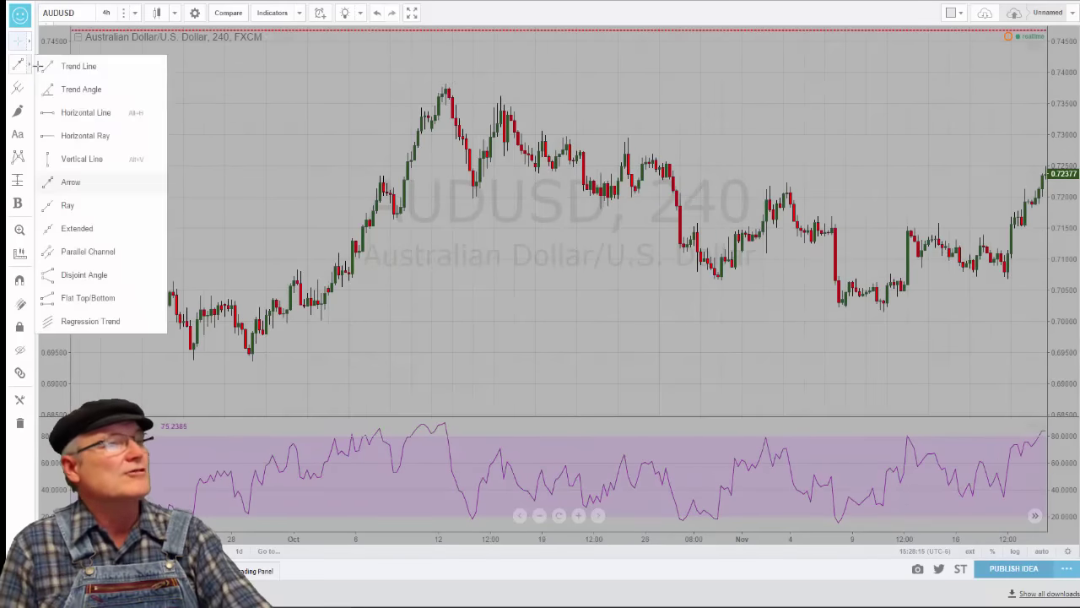
{"action": "left_click", "coordinate": [628, 135]}
{"action": "key", "text": "alt+t"}
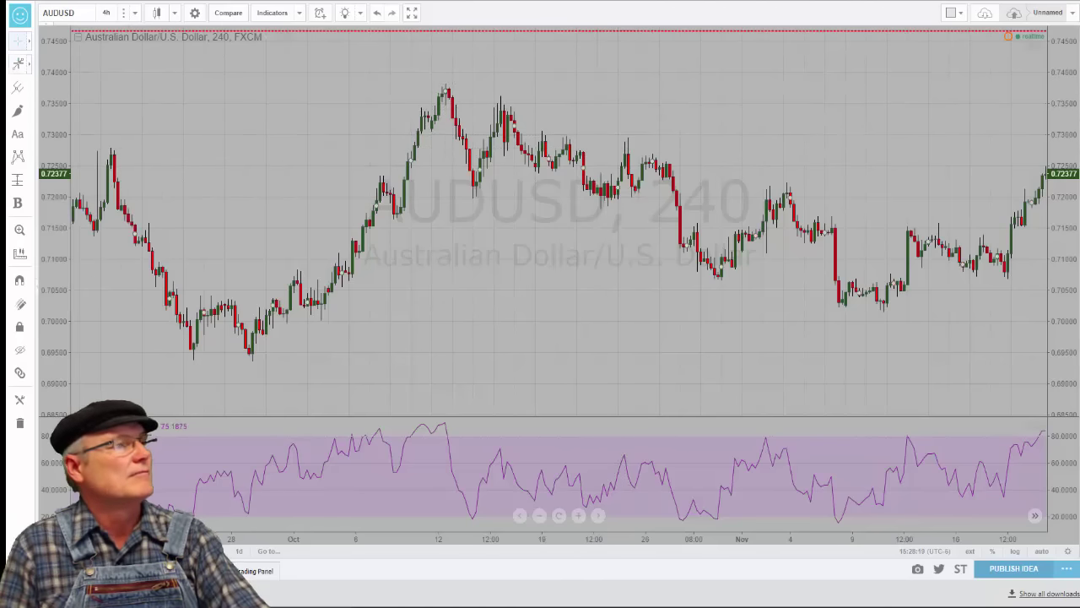
{"action": "left_click", "coordinate": [618, 101]}
{"action": "left_click", "coordinate": [627, 136]}
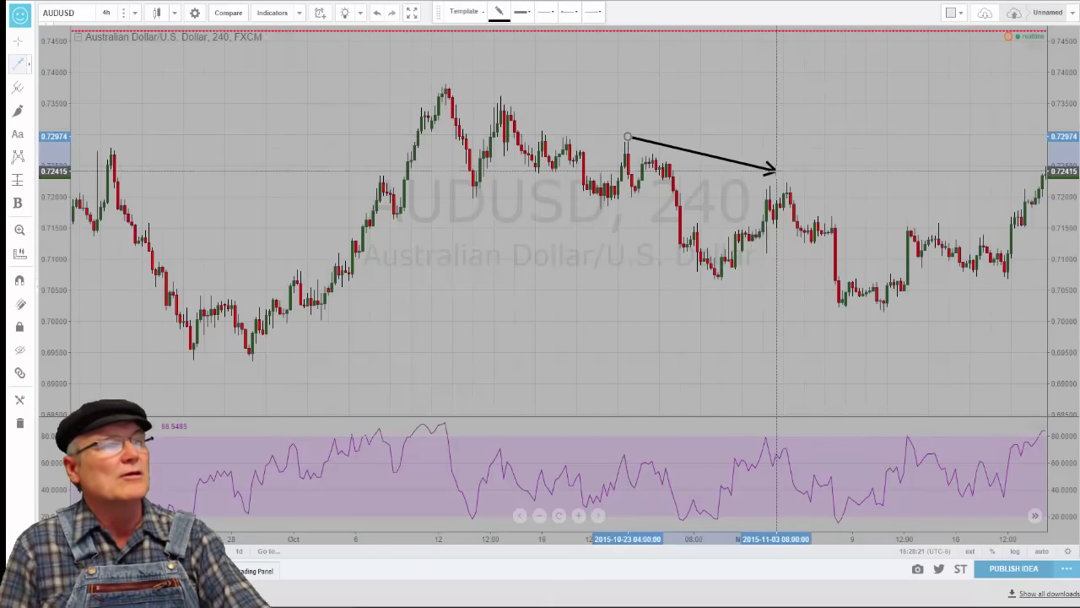
{"action": "left_click", "coordinate": [786, 179]}
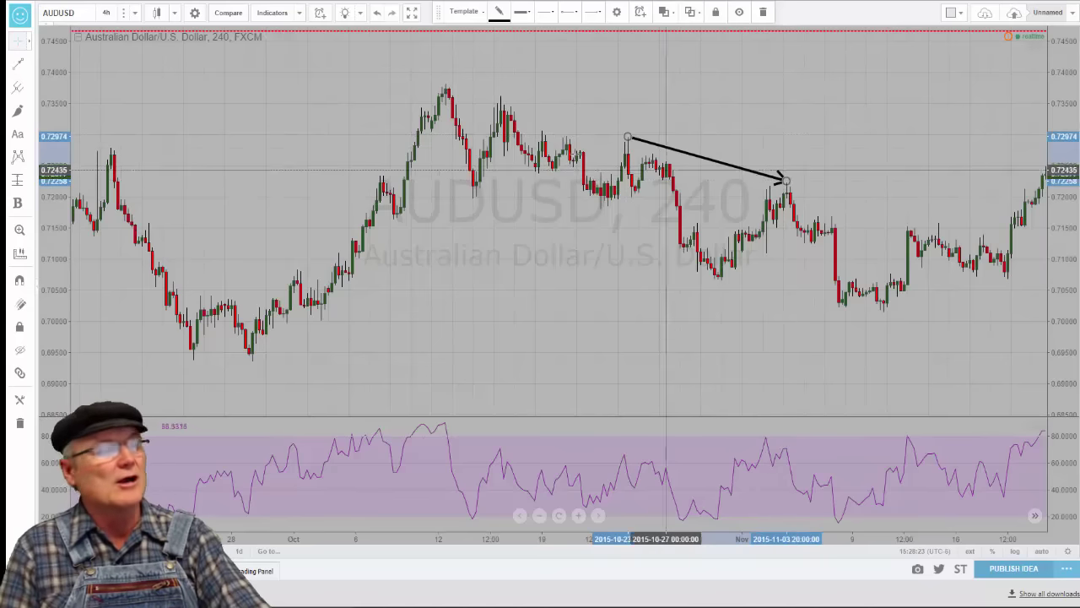
Draw an upward arrow over the RSI highs from 23 October 2015 and pull its tip back to 1 November.
{"action": "key", "text": "alt+t"}
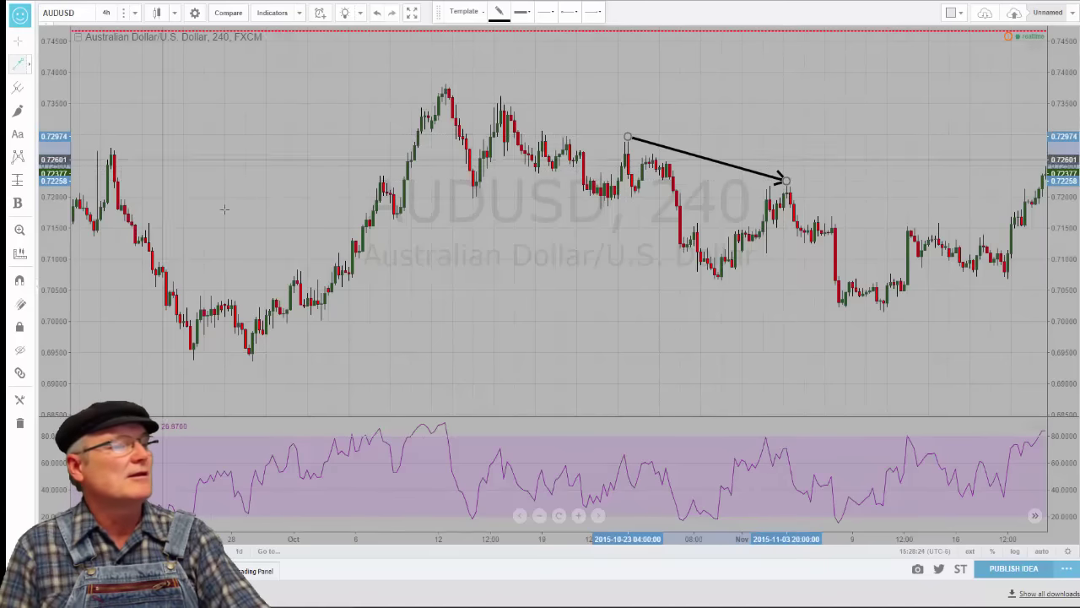
{"action": "left_click", "coordinate": [624, 451]}
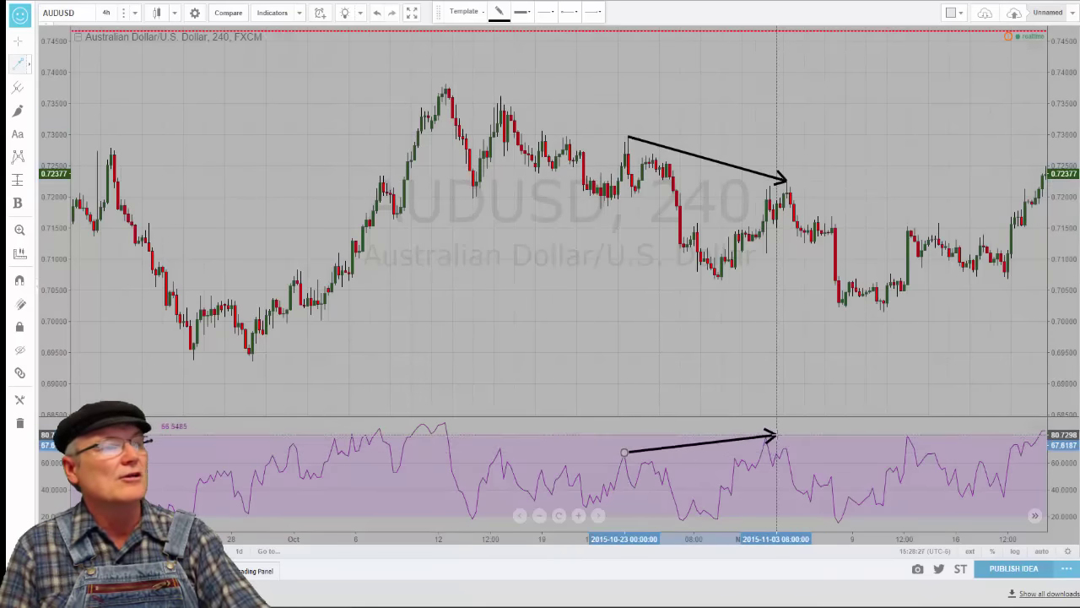
{"action": "left_click", "coordinate": [775, 435]}
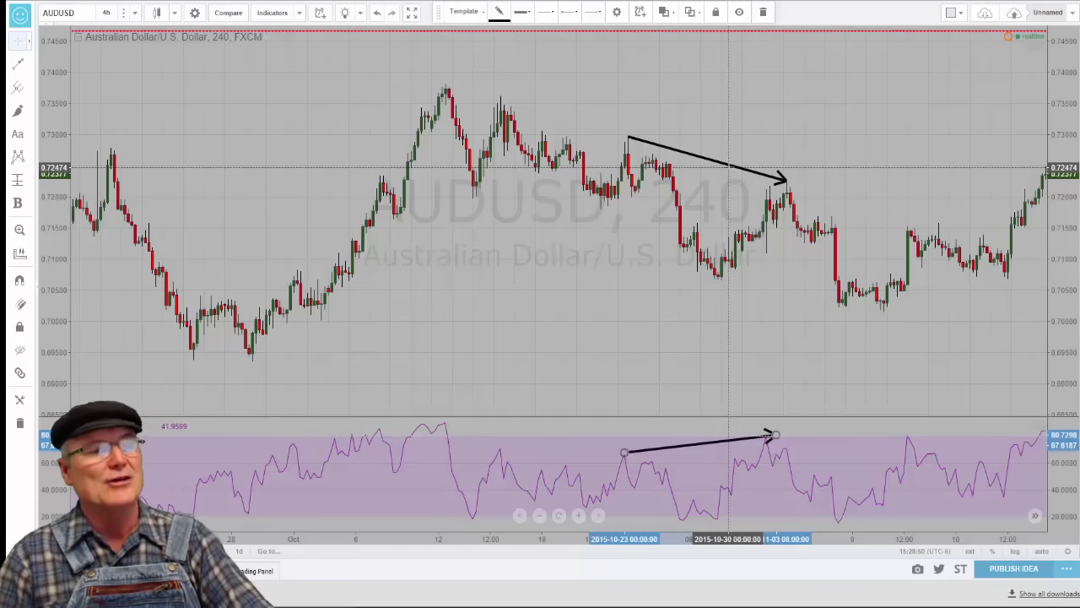
{"action": "left_click_drag", "start_coordinate": [775, 435], "coordinate": [744, 432]}
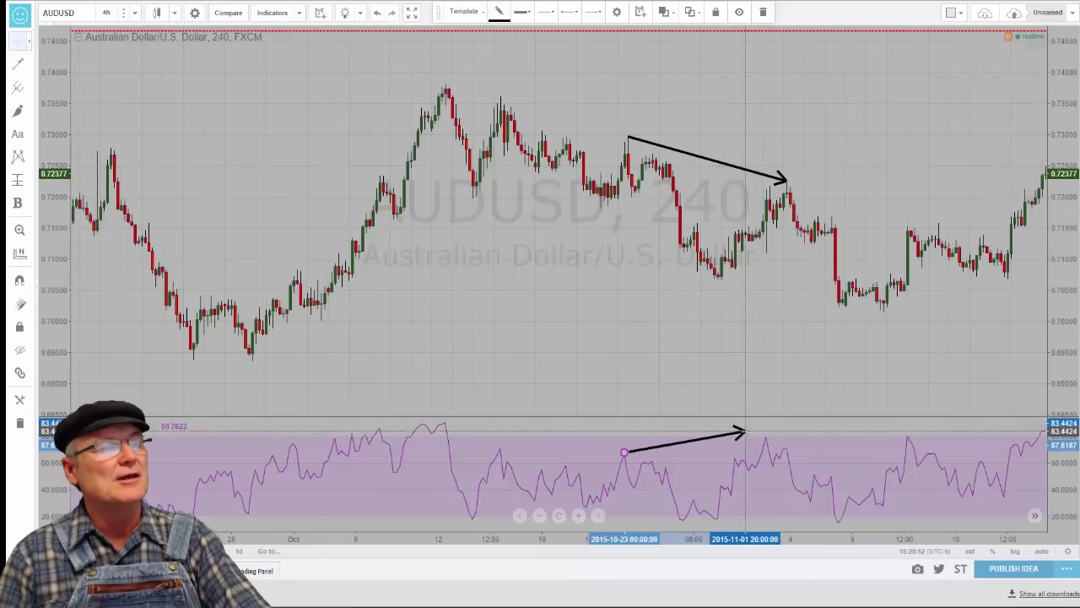
Draw a short downward arrow over the RSI peaks of about 3 to 4 November 2015 and a level arrow over the matching price highs.
{"action": "left_click", "coordinate": [17, 64]}
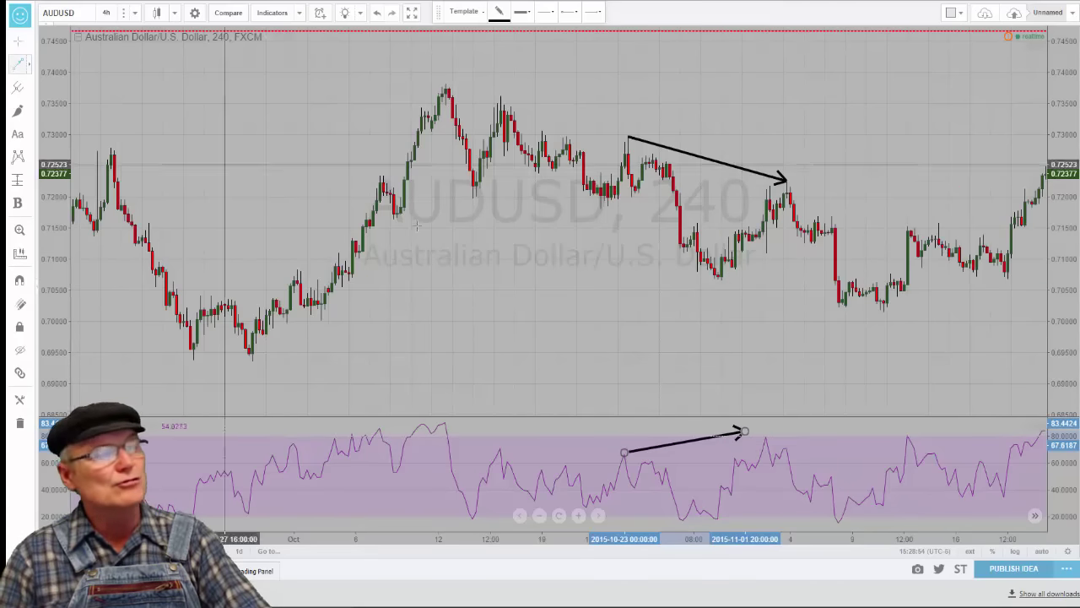
{"action": "left_click", "coordinate": [767, 437]}
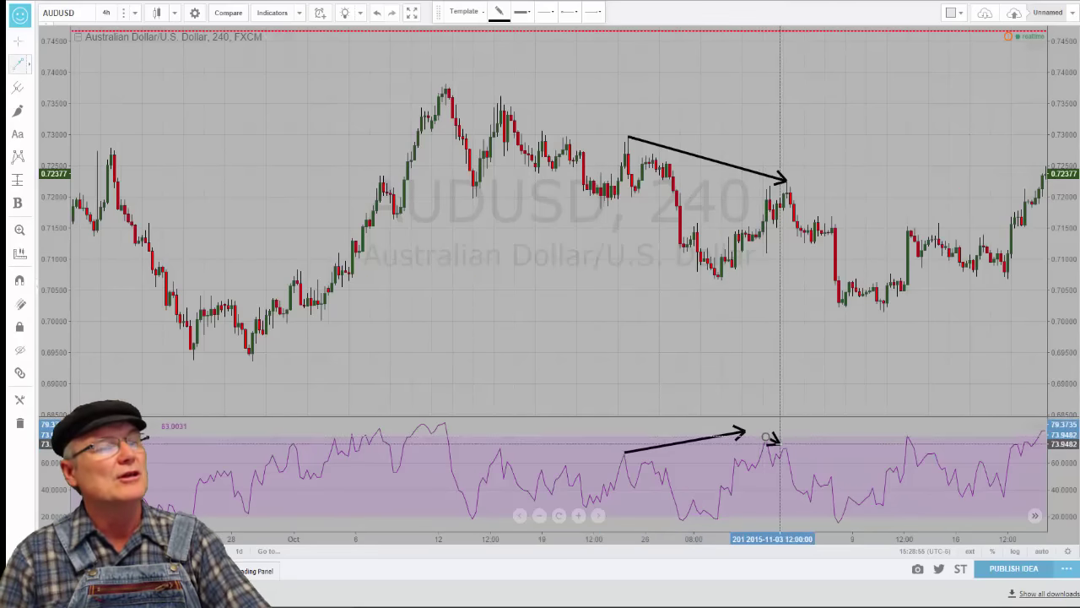
{"action": "left_click", "coordinate": [790, 447]}
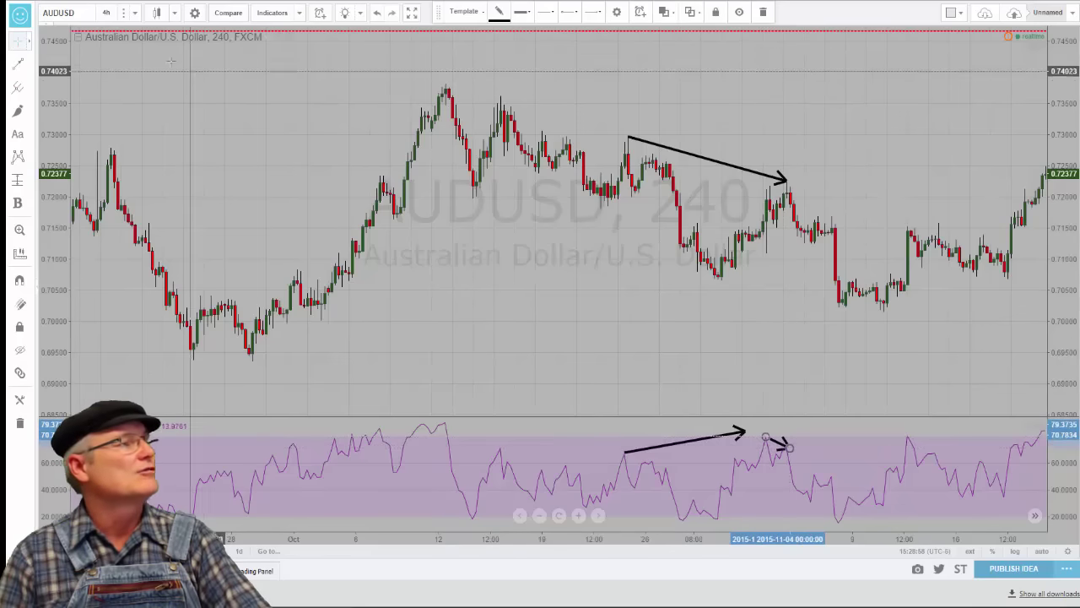
{"action": "left_click", "coordinate": [16, 64]}
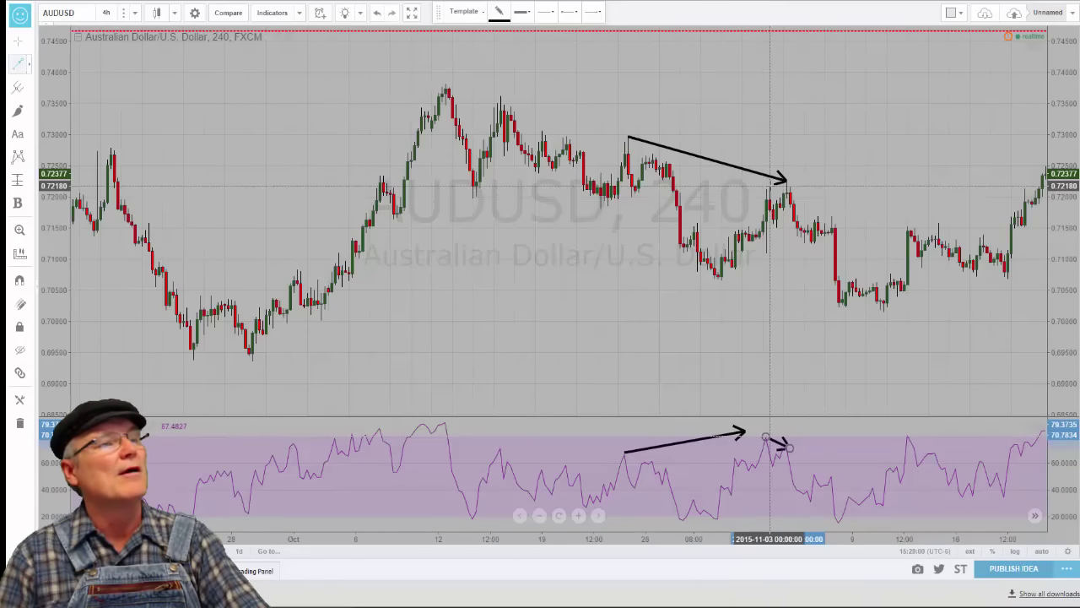
{"action": "left_click", "coordinate": [768, 185]}
{"action": "left_click", "coordinate": [789, 184]}
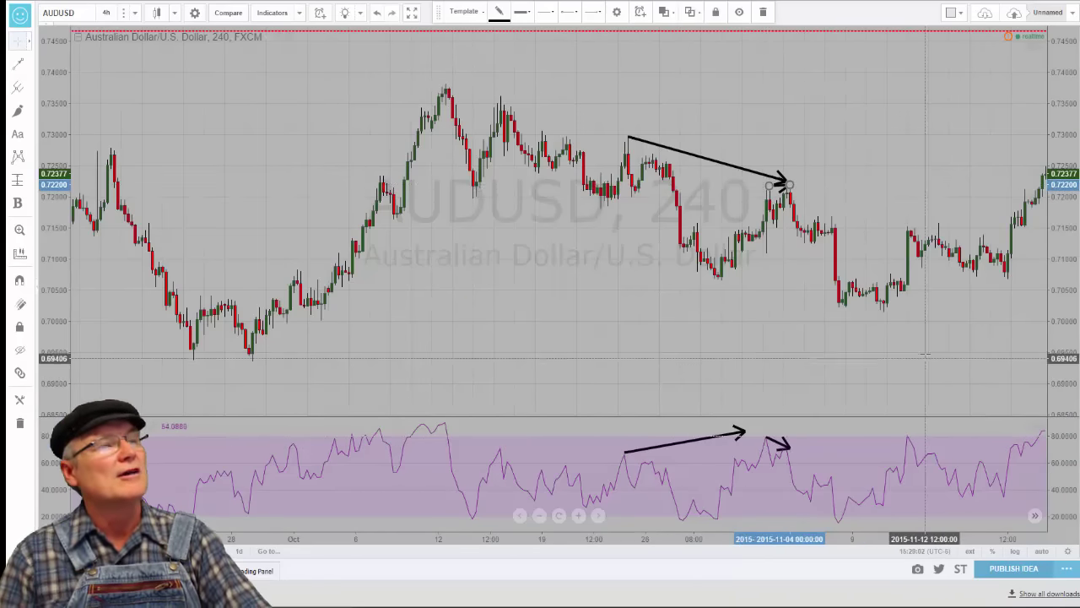
Adjust the tip of the long price arrow to end at the 3 November 2015 high at about 0.7220, and deselect the arrow.
{"action": "left_click", "coordinate": [783, 180]}
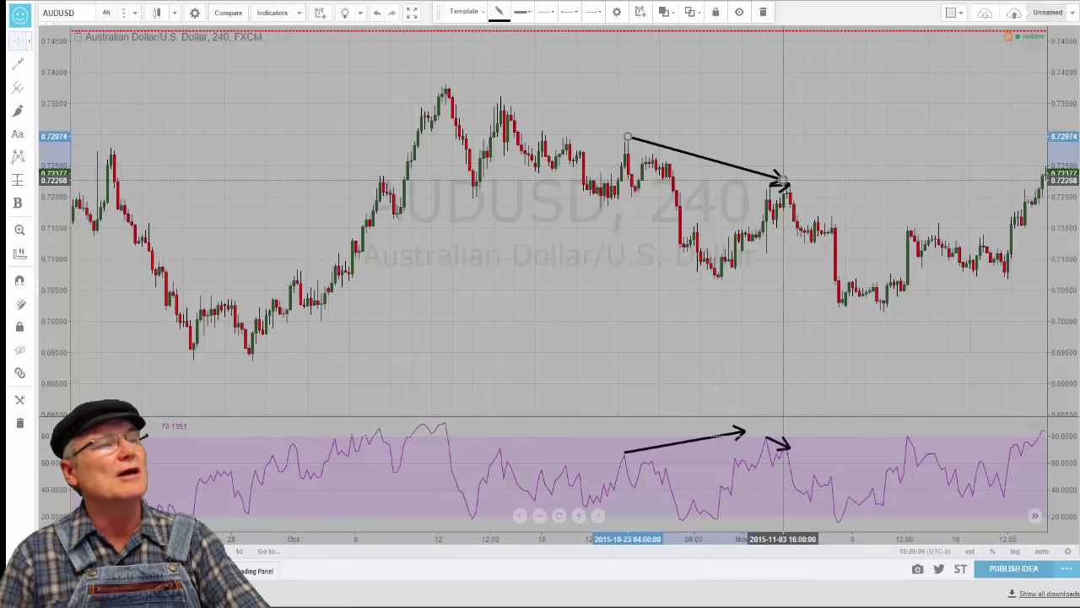
{"action": "left_click_drag", "start_coordinate": [784, 180], "coordinate": [727, 166]}
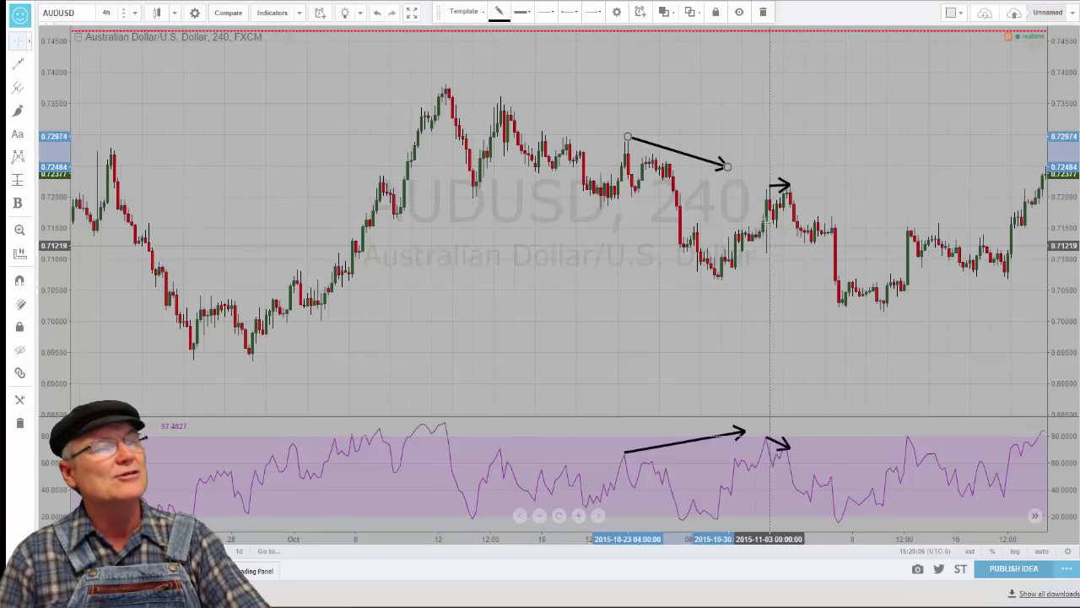
{"action": "left_click_drag", "start_coordinate": [728, 166], "coordinate": [787, 184]}
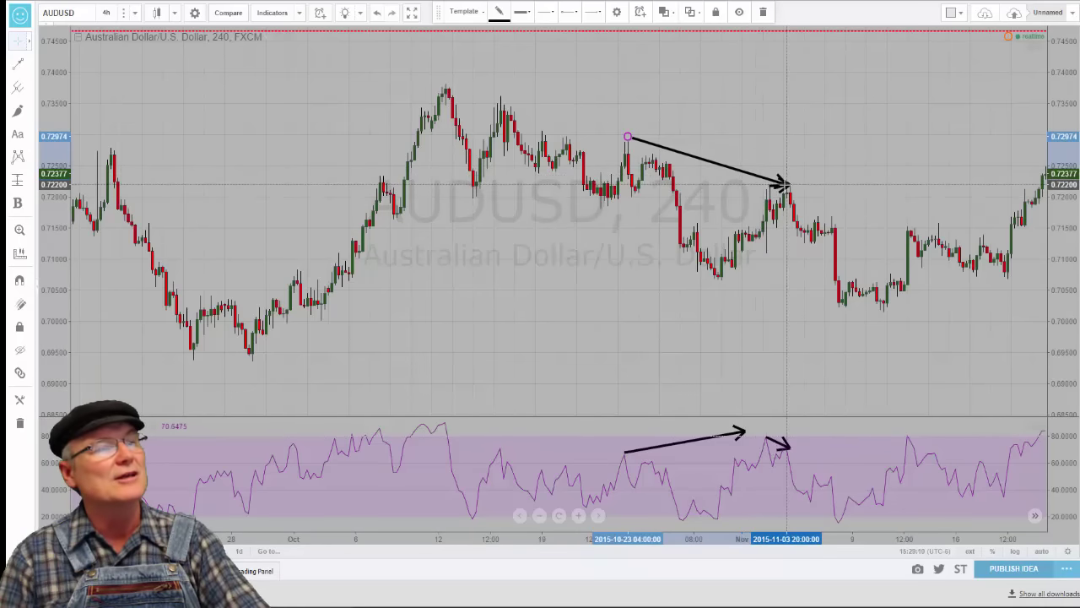
{"action": "left_click", "coordinate": [649, 211]}
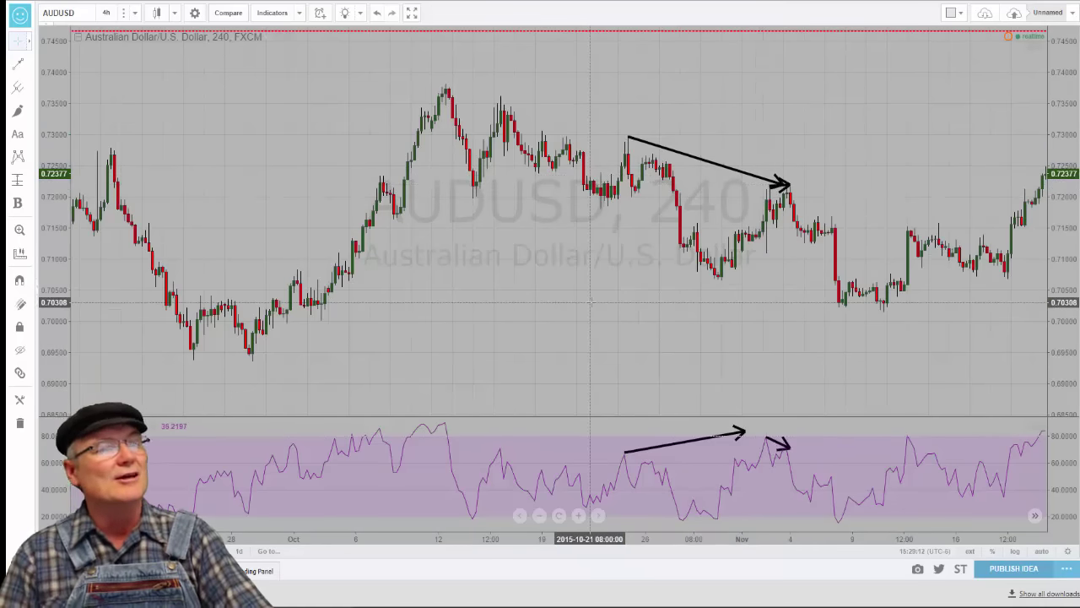